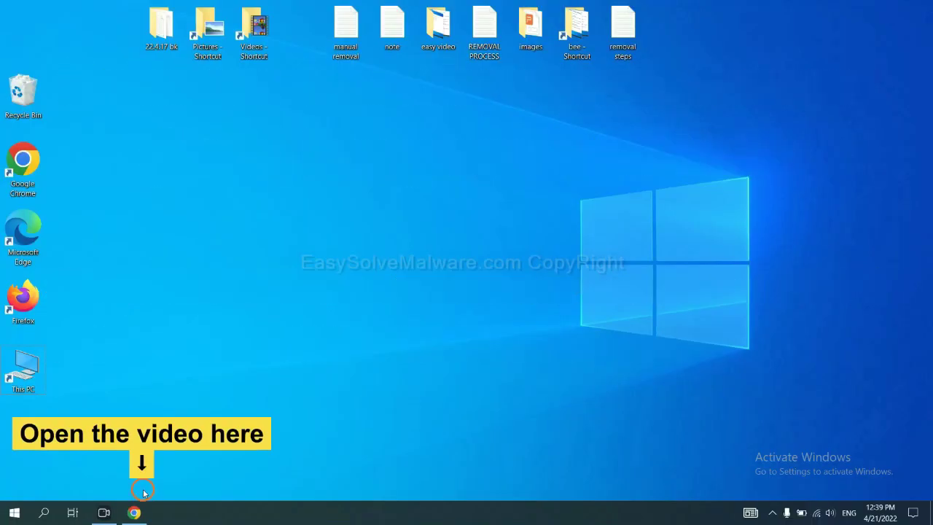
- Download the SpyHunter for Windows installer from the easysolvemalware.com guide in Chrome
click(143, 511)
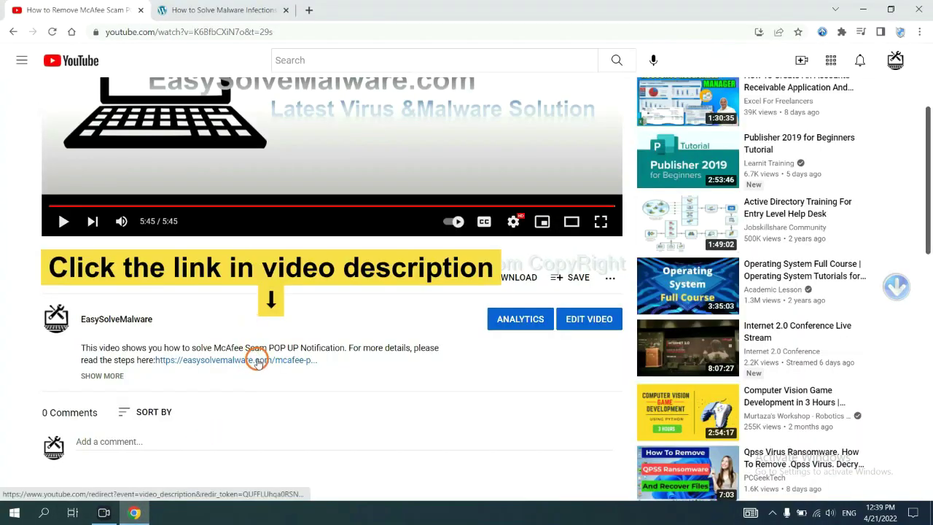
click(257, 360)
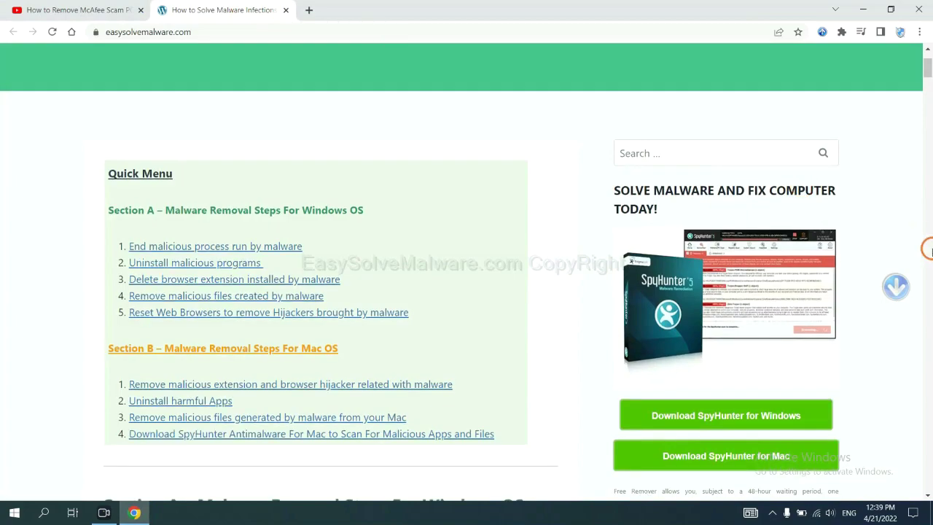
scroll(927, 247, down, 3)
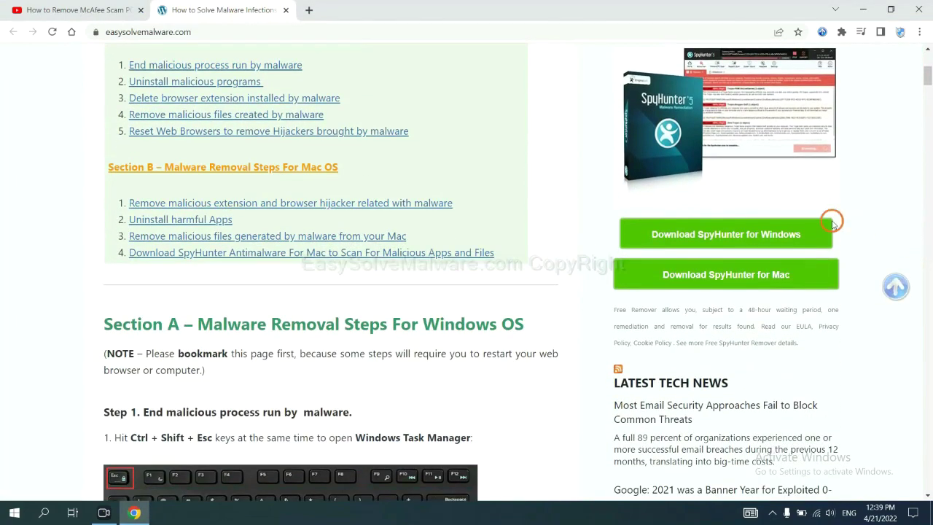
click(792, 232)
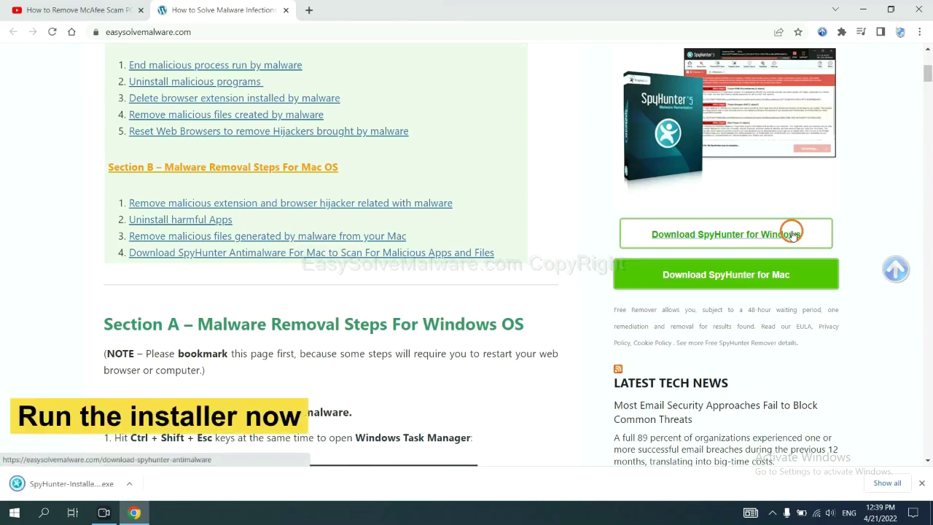
- Run the SpyHunter installer in English, accept the EULA and begin installation
click(60, 485)
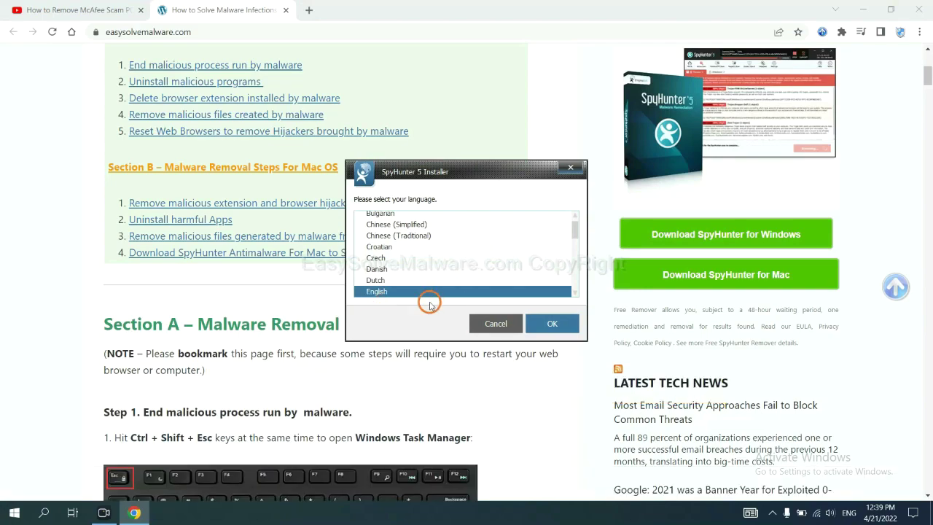
click(539, 323)
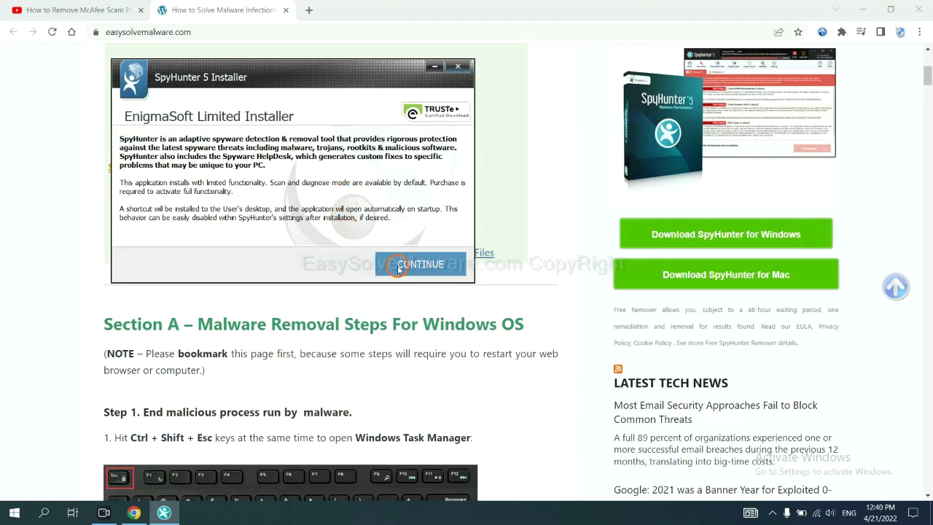
click(397, 266)
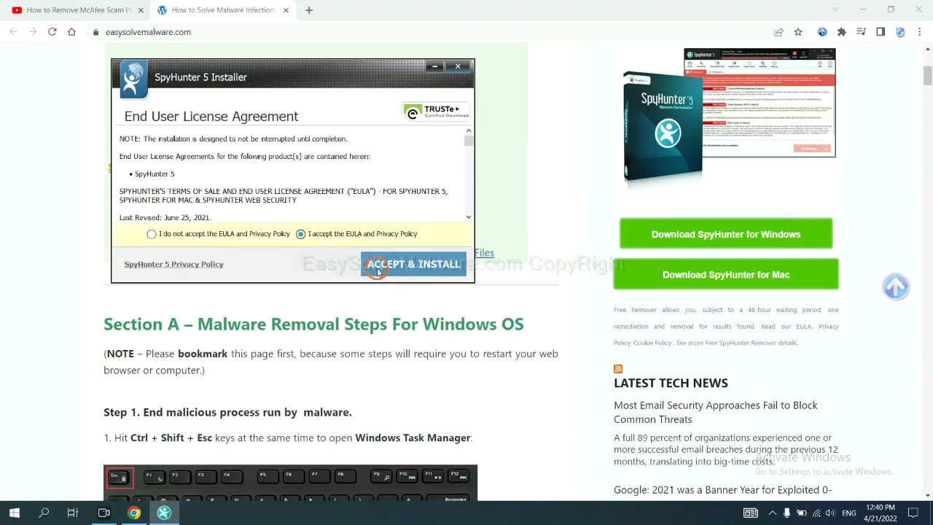
click(378, 271)
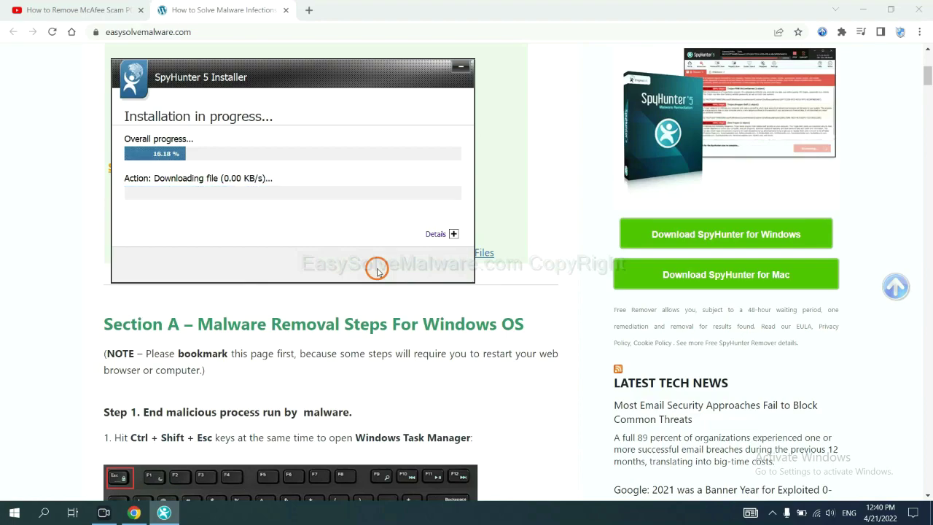
- Scan the PC with SpyHunter, review unknown object remove360.bat, and continue to registration
click(457, 328)
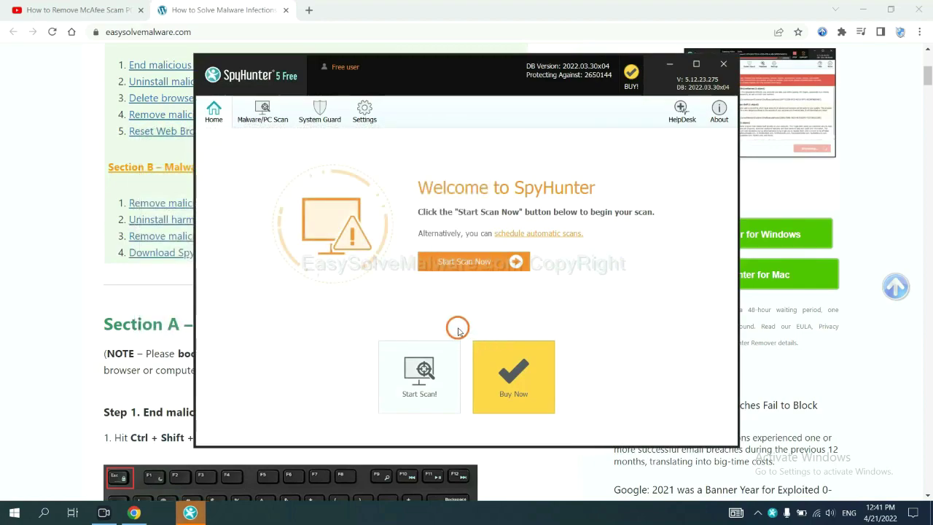
click(460, 264)
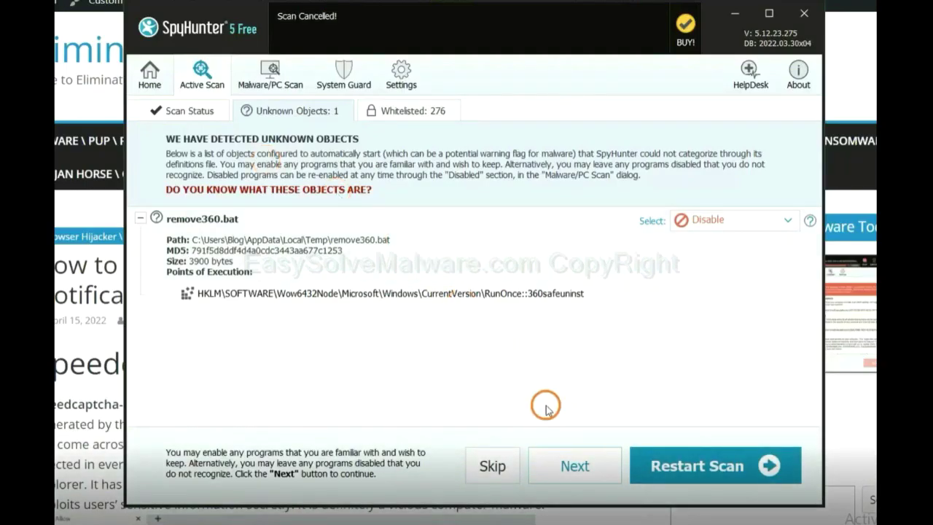
click(574, 467)
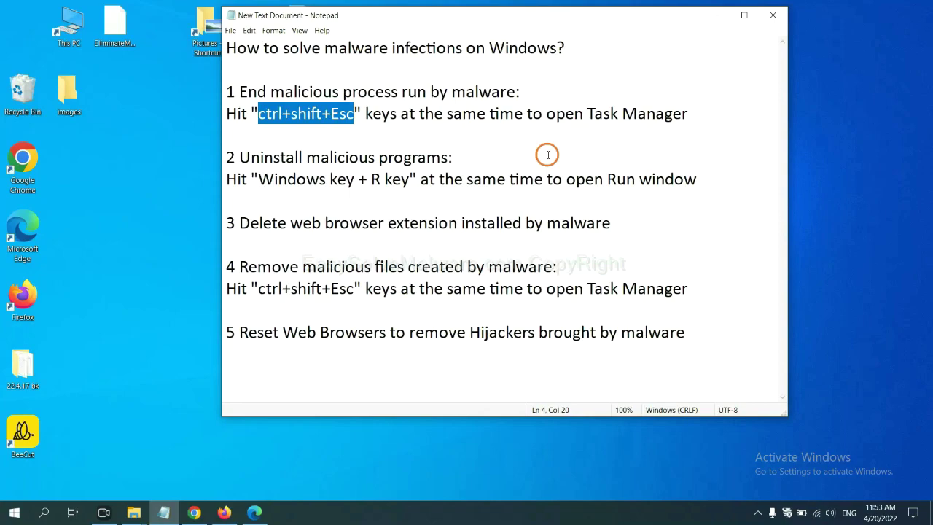
- End the suspicious process in Task Manager (Ctrl+Shift+Esc), then close Task Manager
click(333, 114)
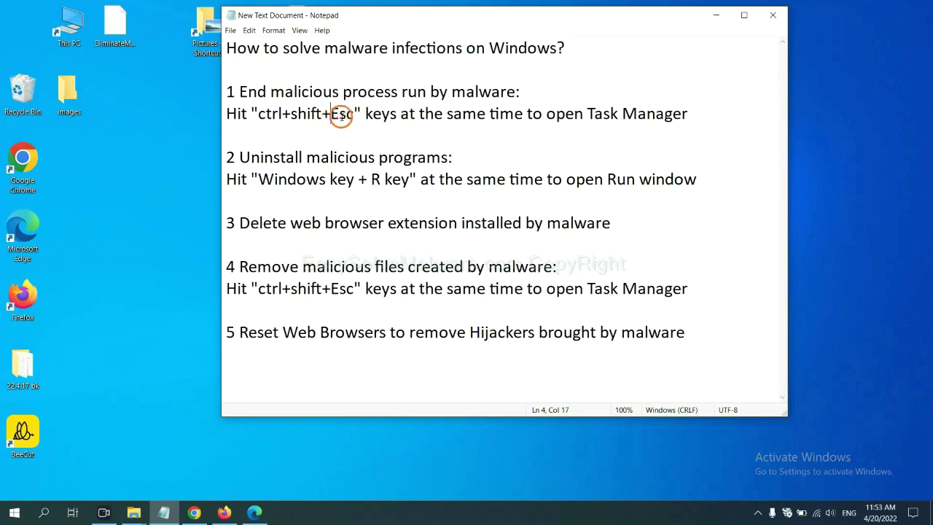
drag(354, 115, 260, 115)
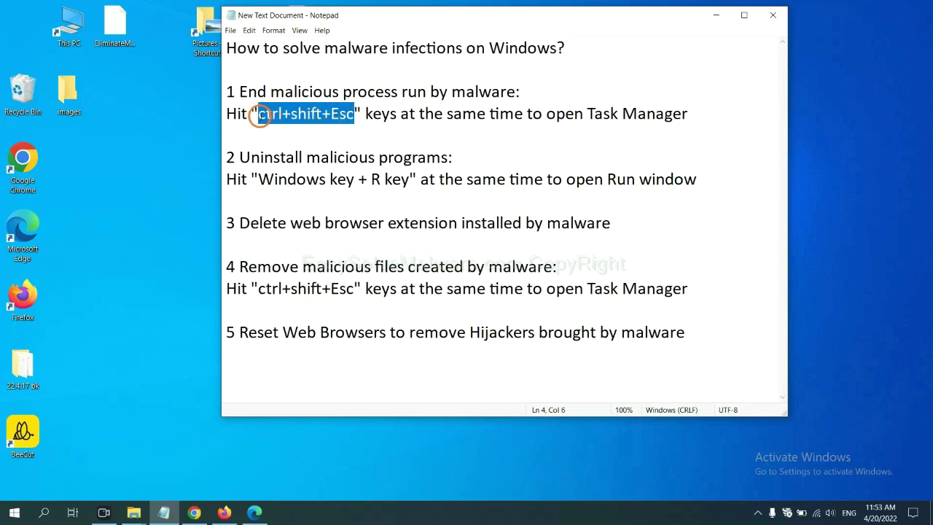
key(ctrl+shift+Escape)
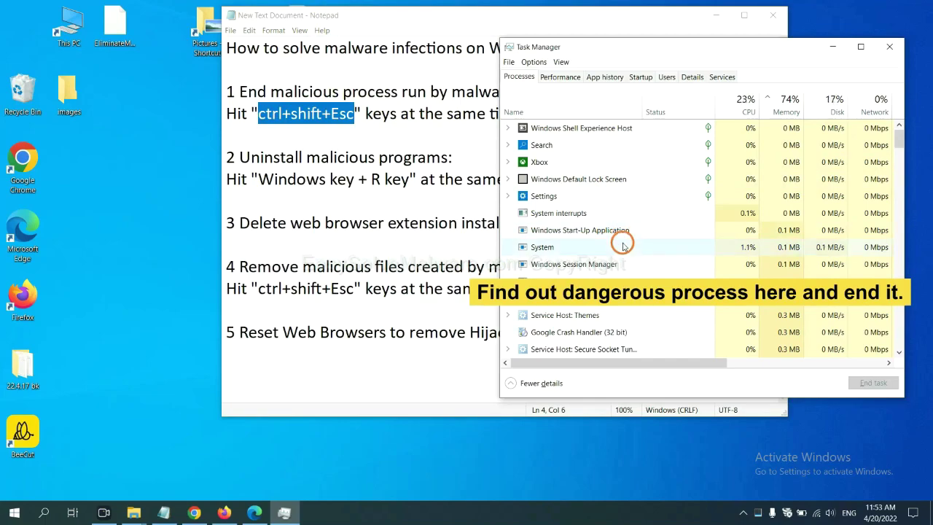
click(623, 246)
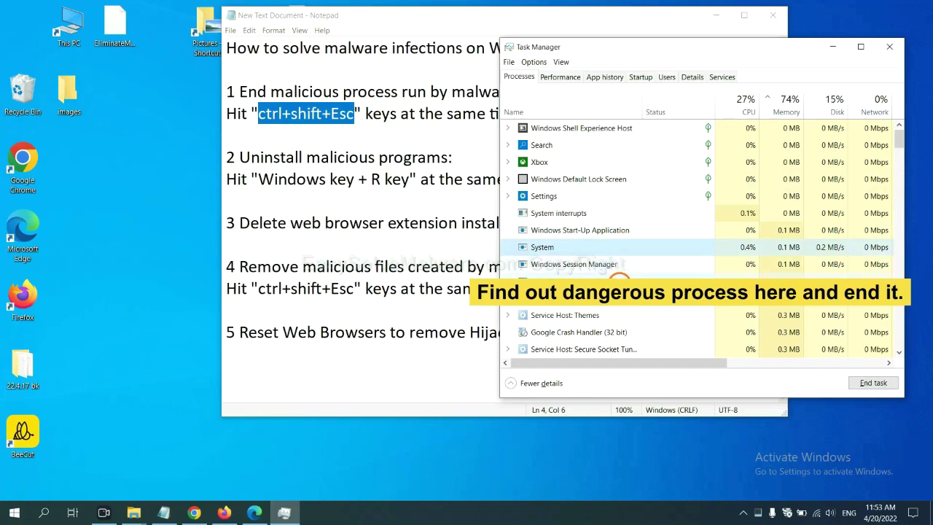
click(618, 281)
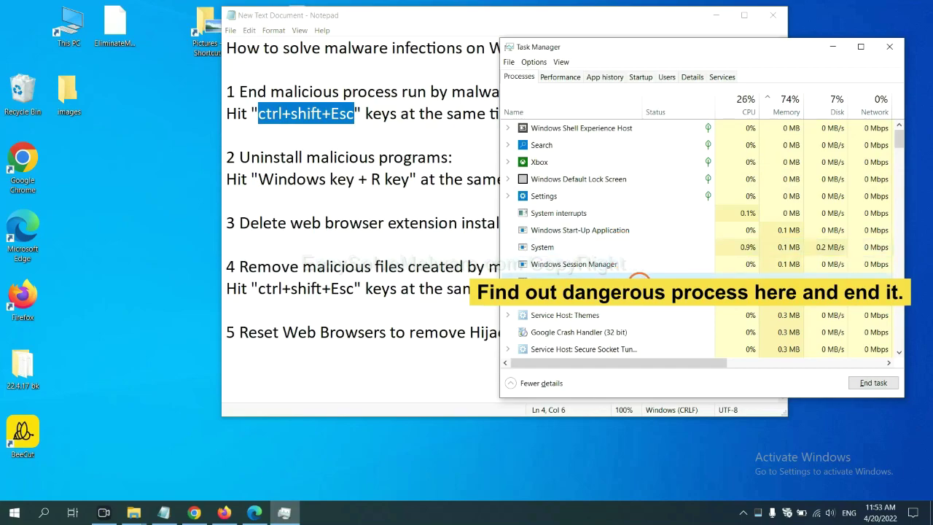
click(880, 384)
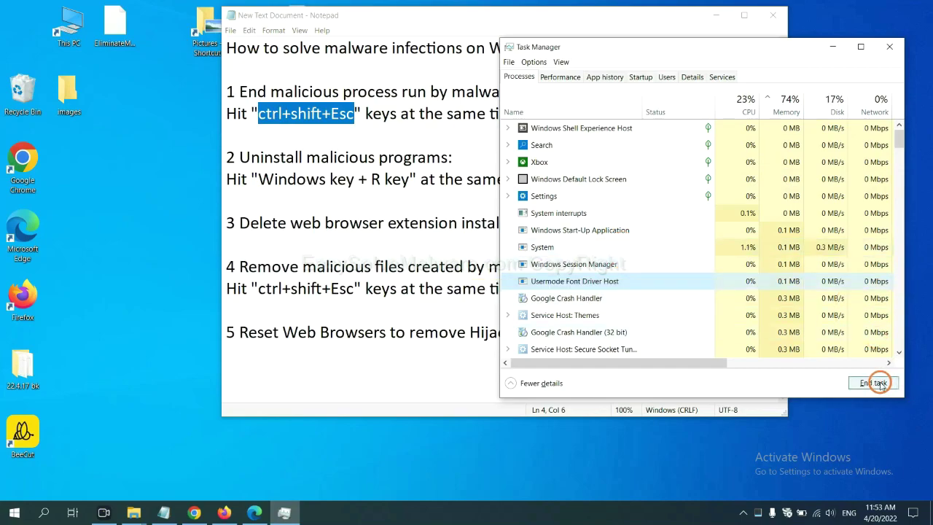
click(882, 48)
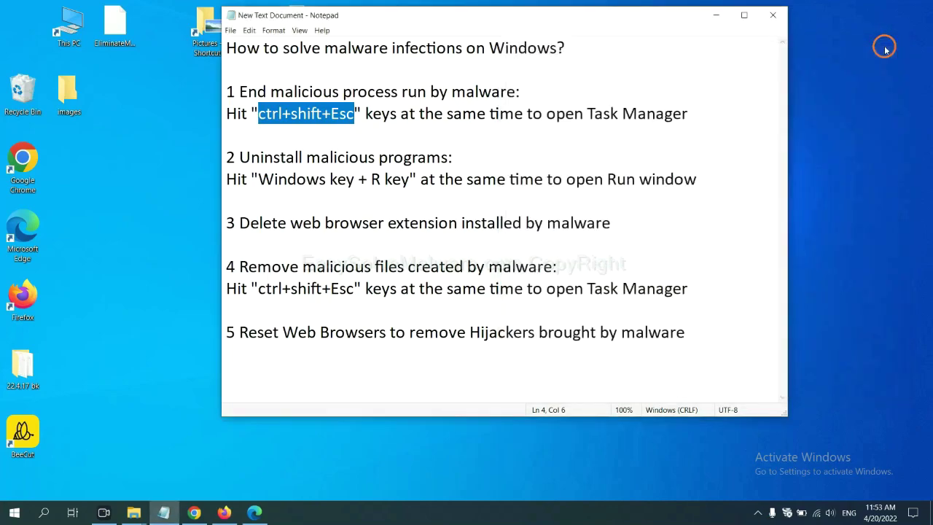
- Place the Run box beside the notes with 'control panel' selected in its Open field
key(Down)
key(Down)
key(Down)
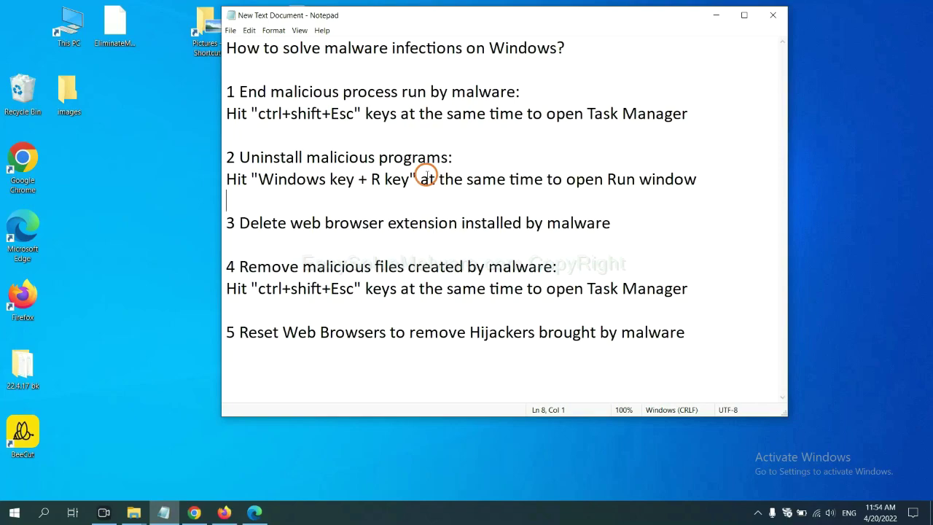
drag(255, 180, 406, 186)
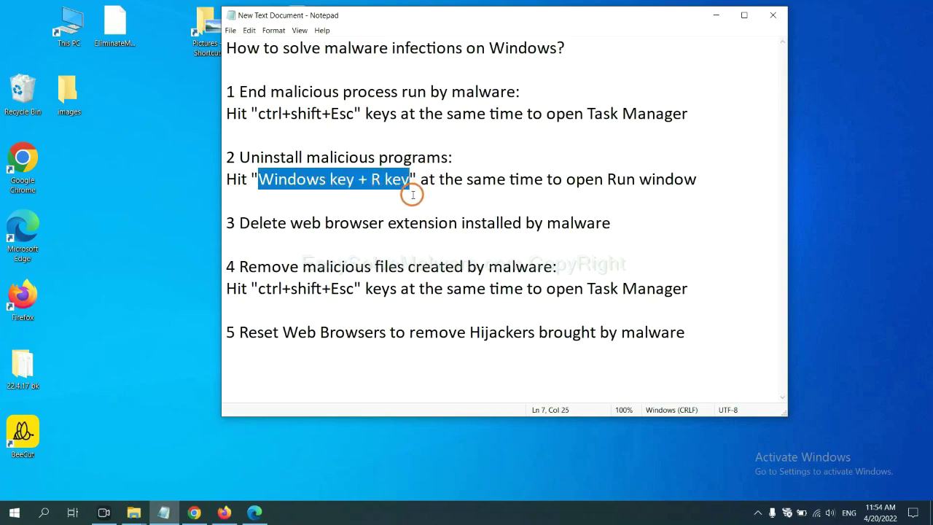
key(super+r)
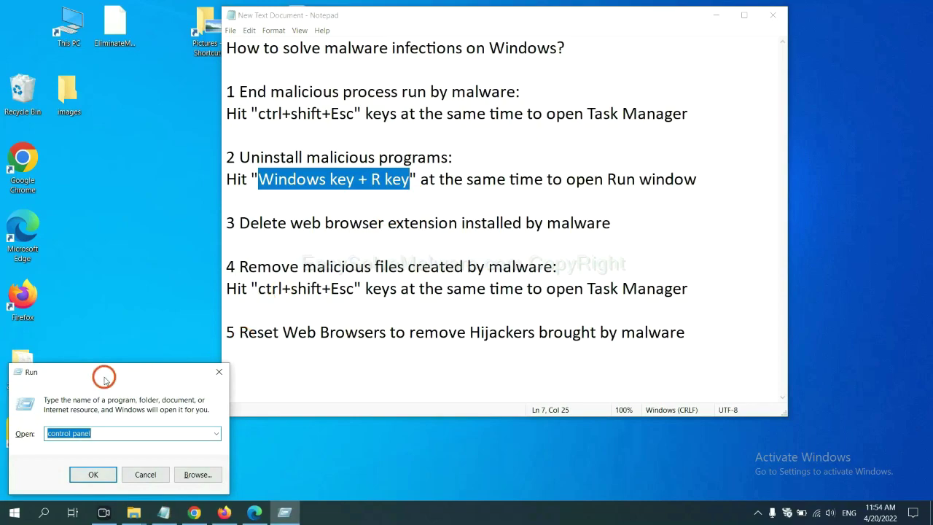
drag(104, 379, 711, 163)
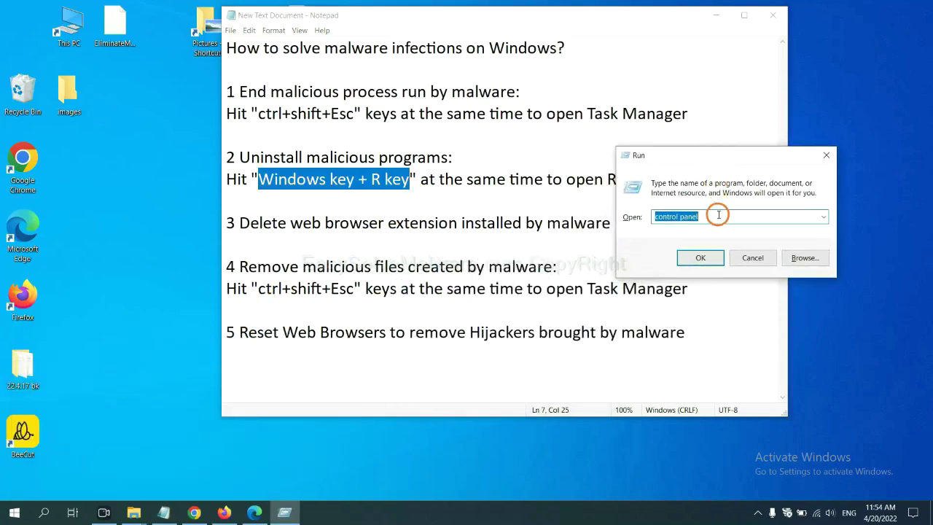
click(718, 216)
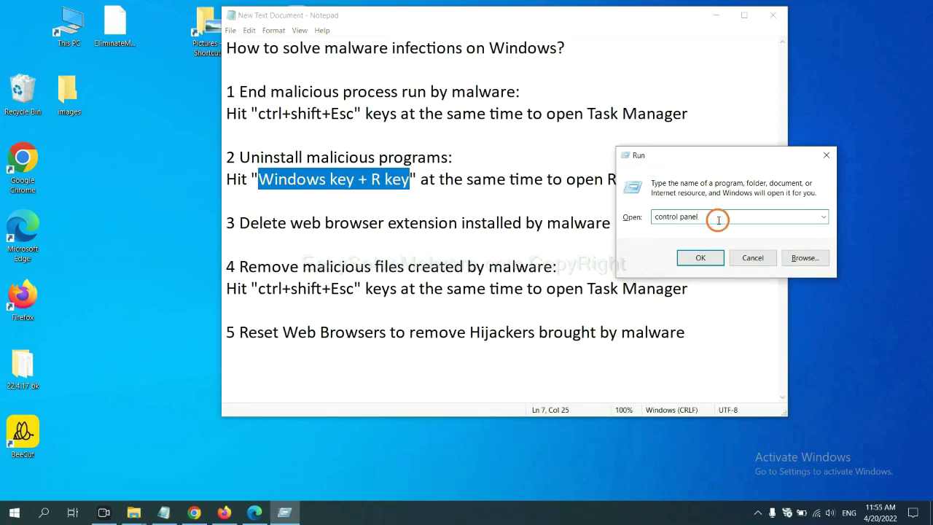
drag(697, 216, 636, 217)
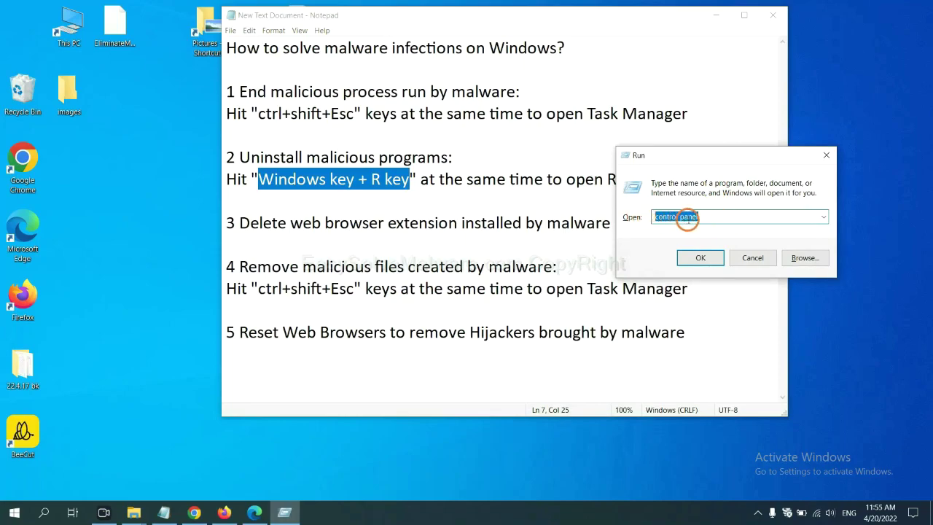
- Locate Xiph.Org Open Codecs under Uninstall a program, then close Programs and Features
click(698, 258)
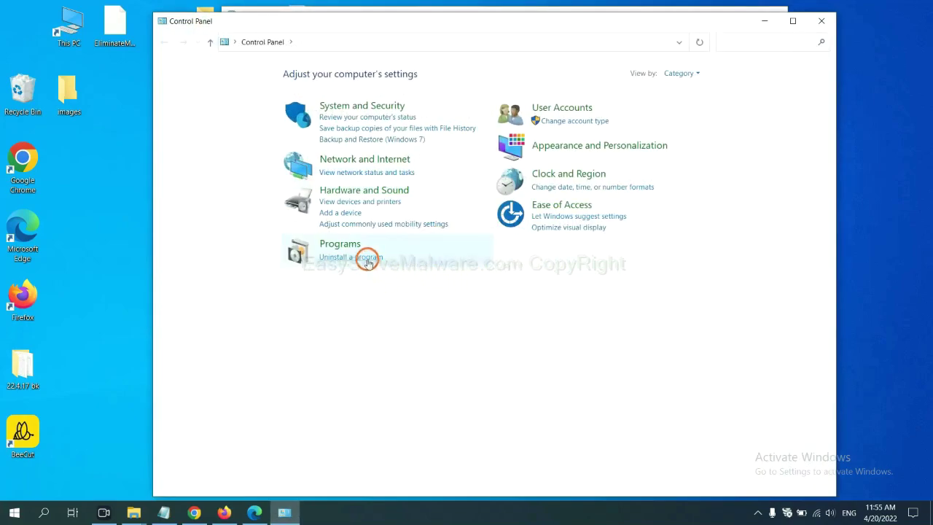
click(368, 259)
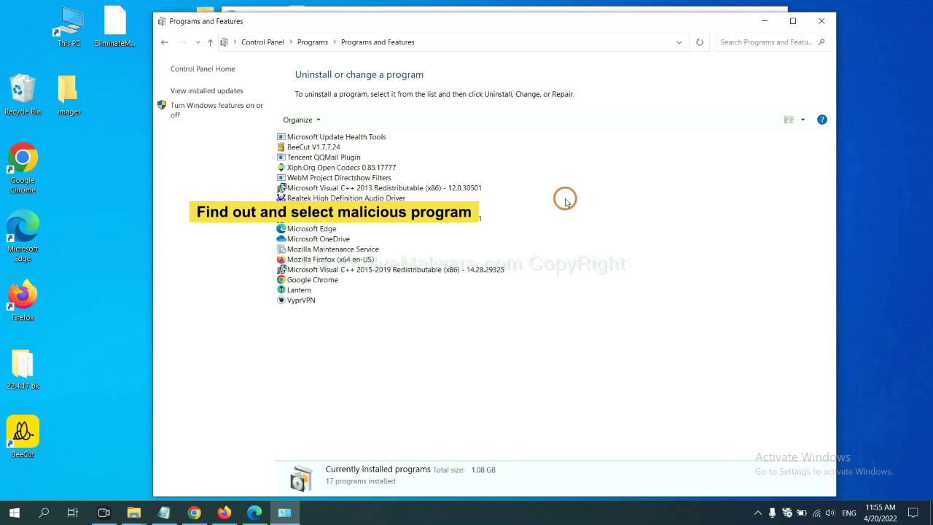
click(366, 167)
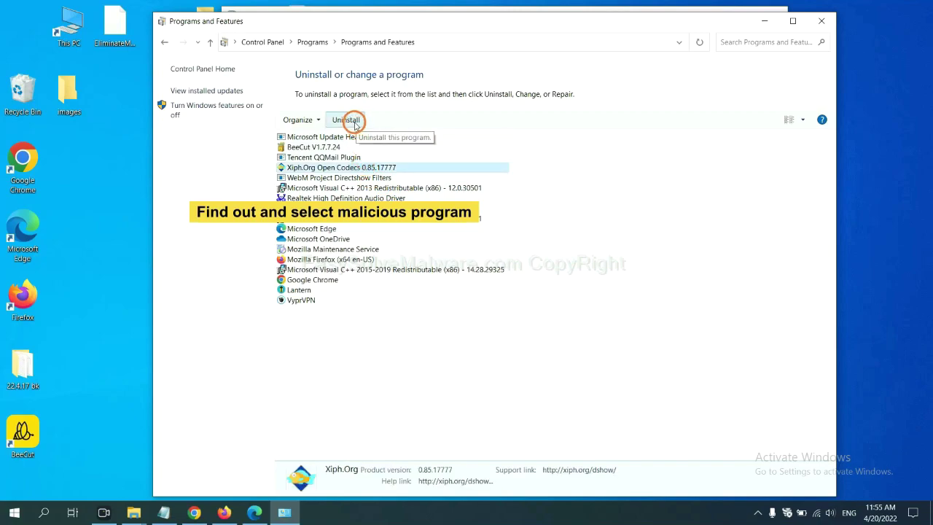
click(824, 22)
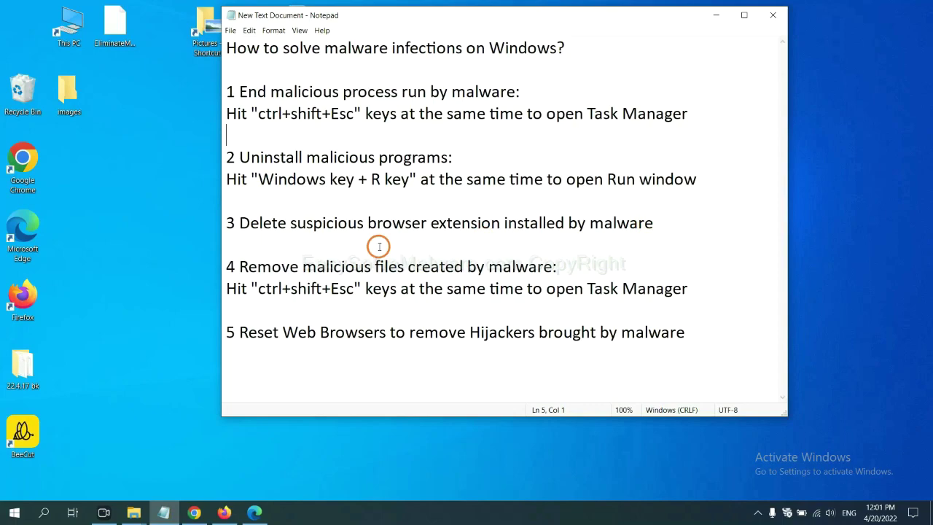
- Open Chrome's Extensions page to find the Scroll To Top extension
click(194, 512)
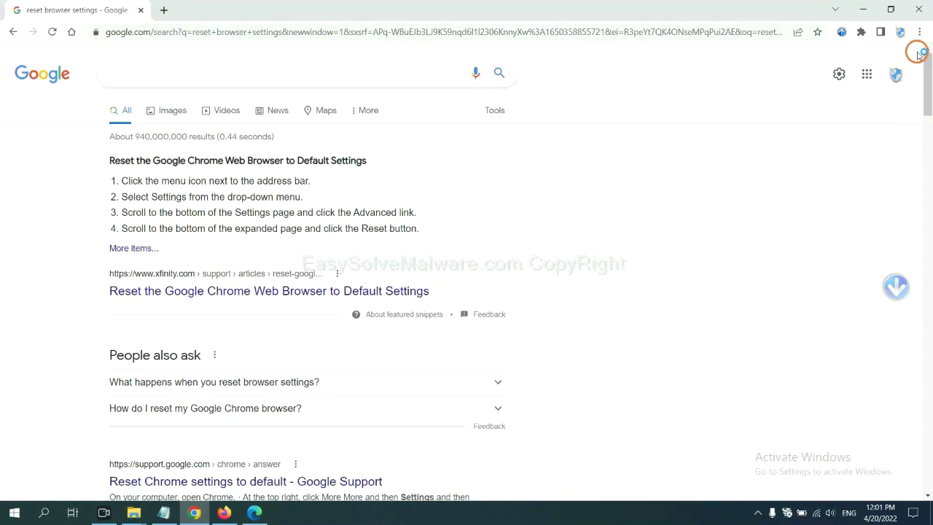
click(918, 32)
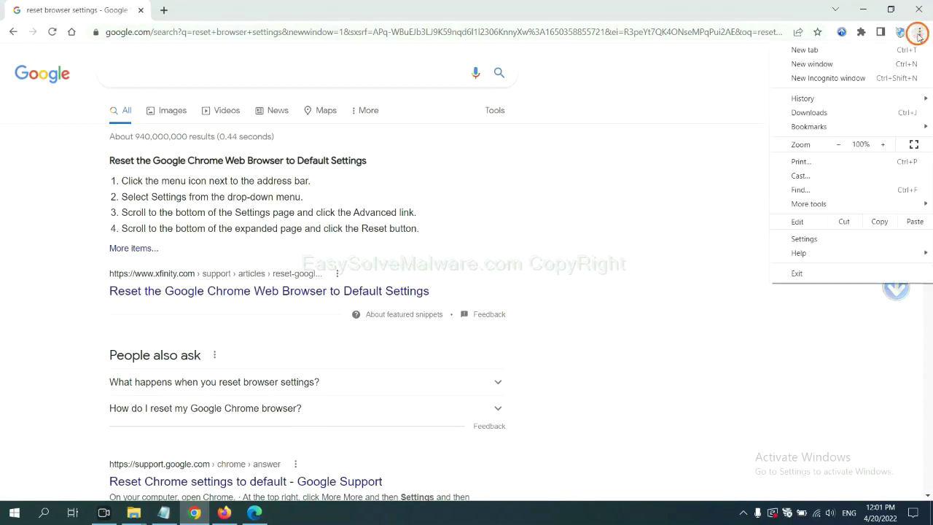
mouse_move(809, 204)
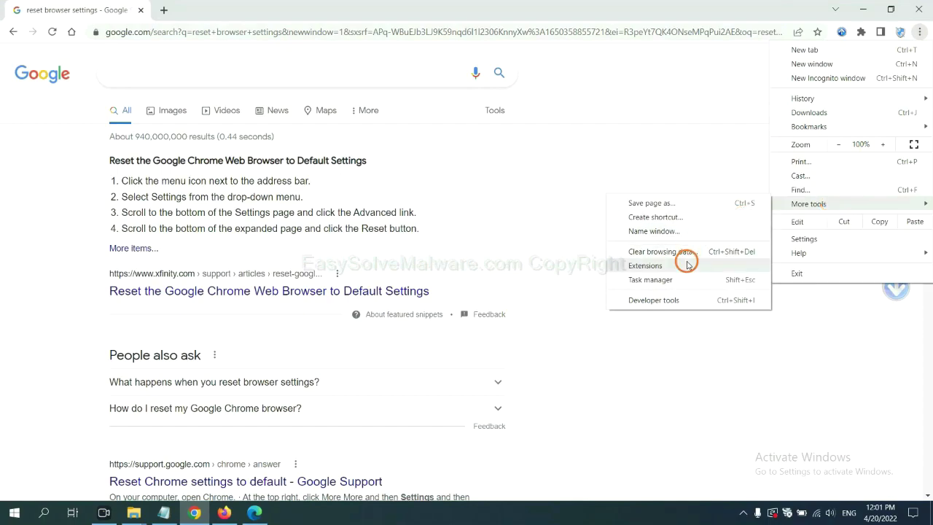
click(687, 266)
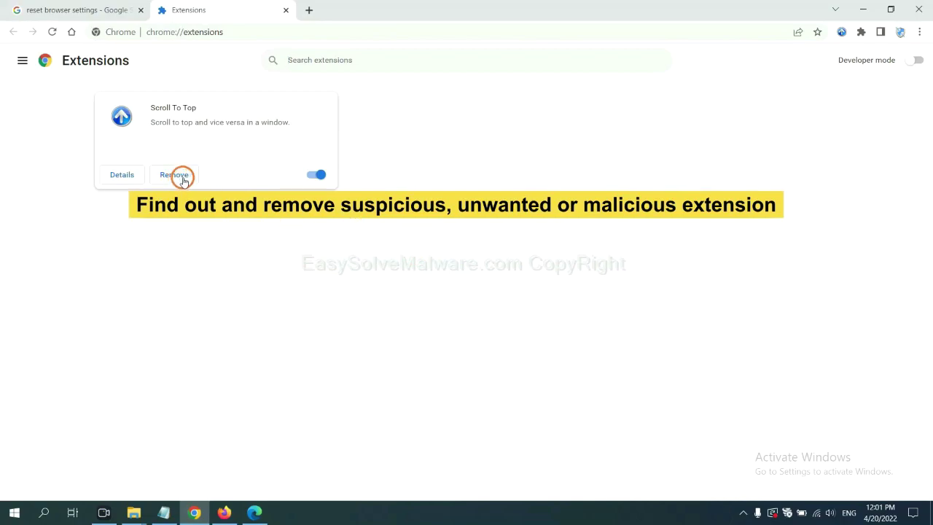
- Open Firefox's Add-ons Manager and show the remove options for GIPHY for Firefox
click(223, 512)
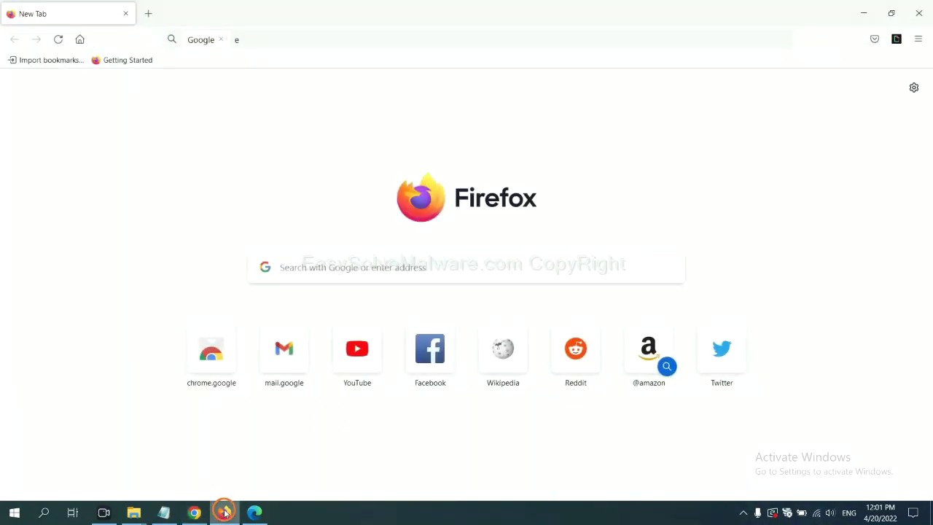
click(919, 39)
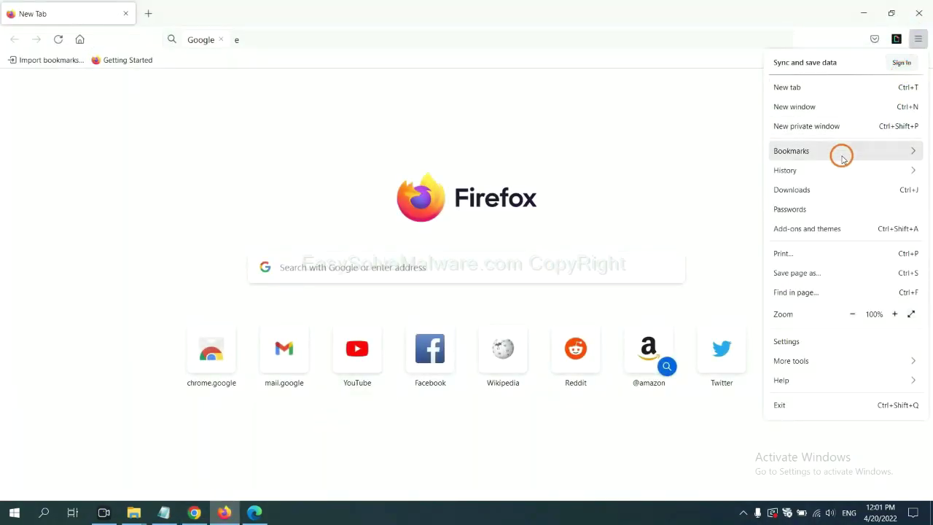
click(817, 233)
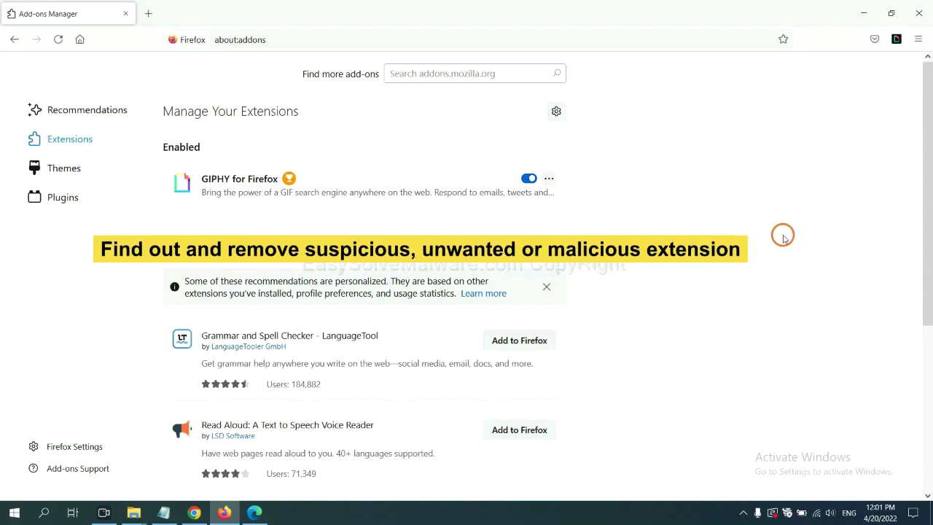
click(549, 182)
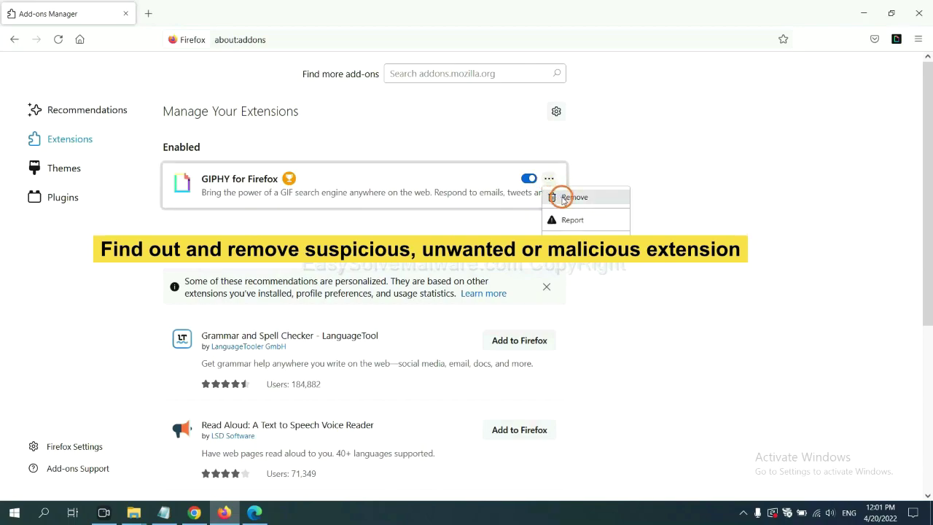
click(253, 514)
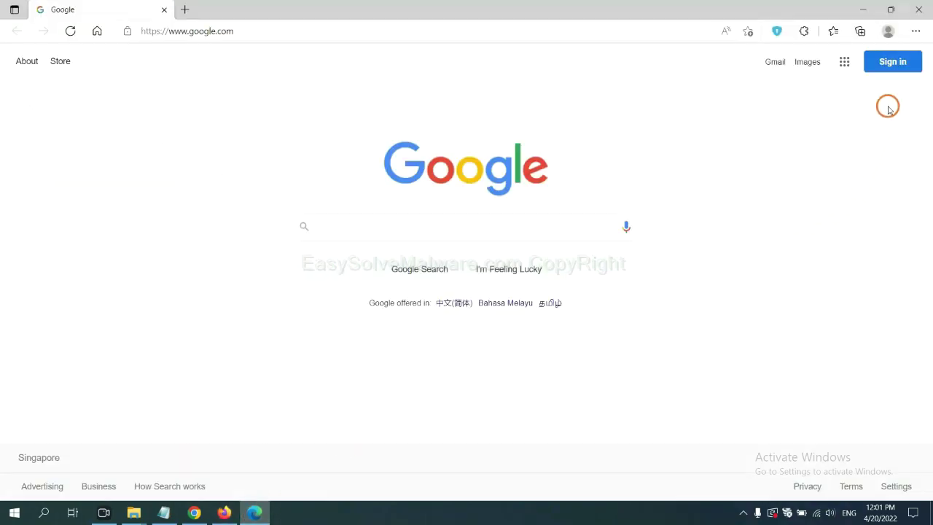
- Remove the ArcVpn Free Fast VPN Proxy extension from Edge's extension management page
click(913, 32)
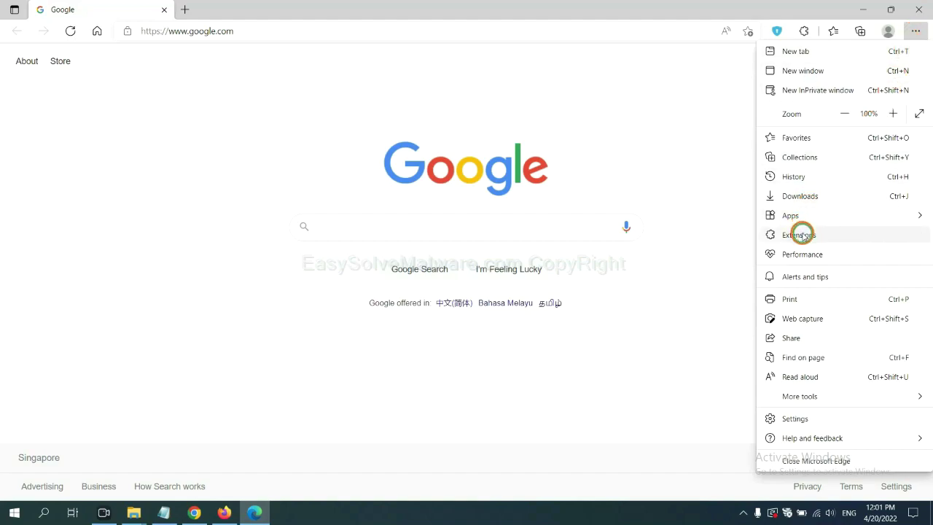
right_click(804, 237)
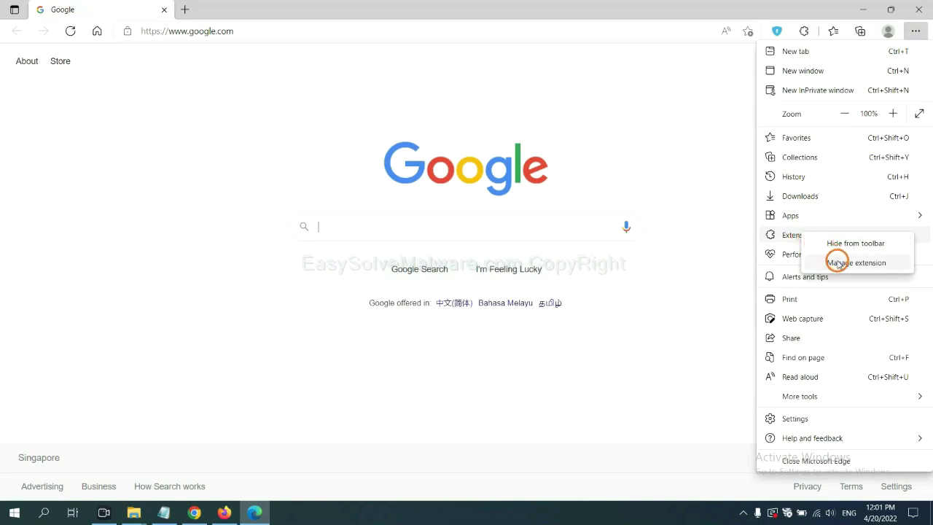
click(838, 262)
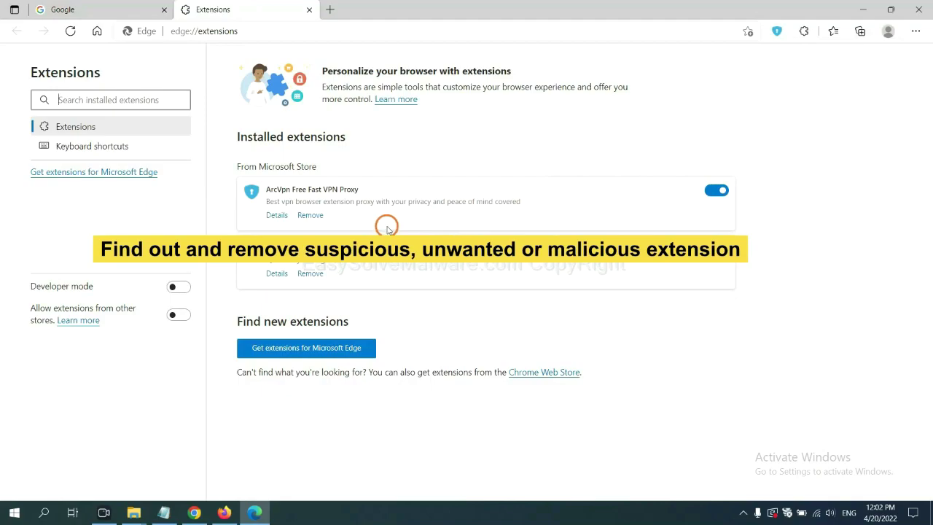
click(318, 217)
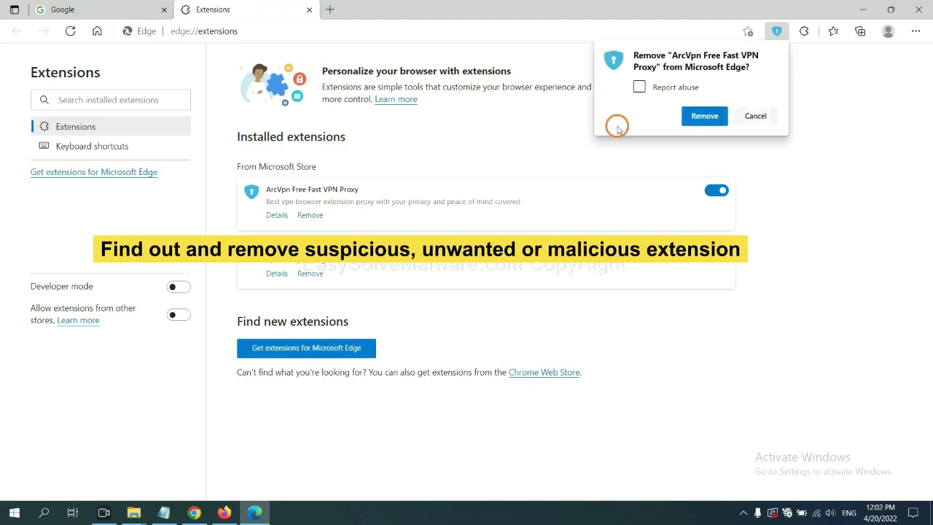
click(696, 116)
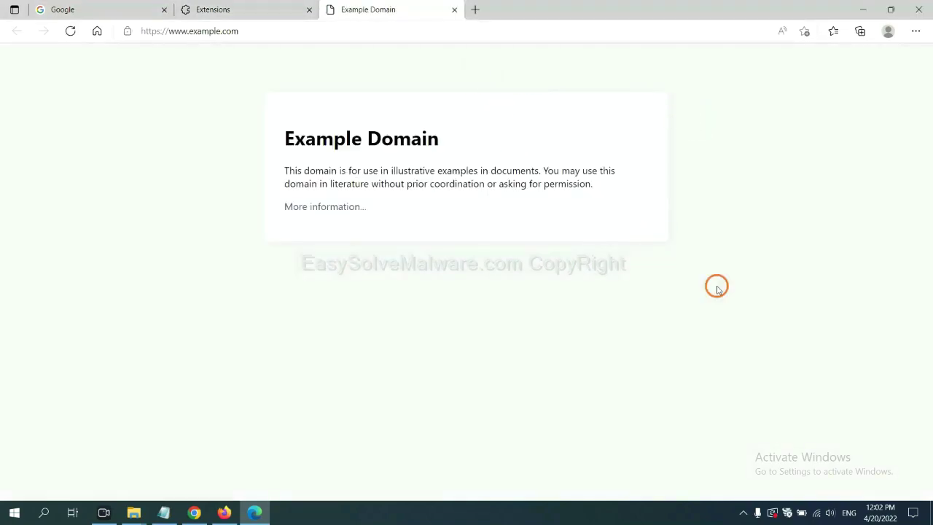
click(929, 517)
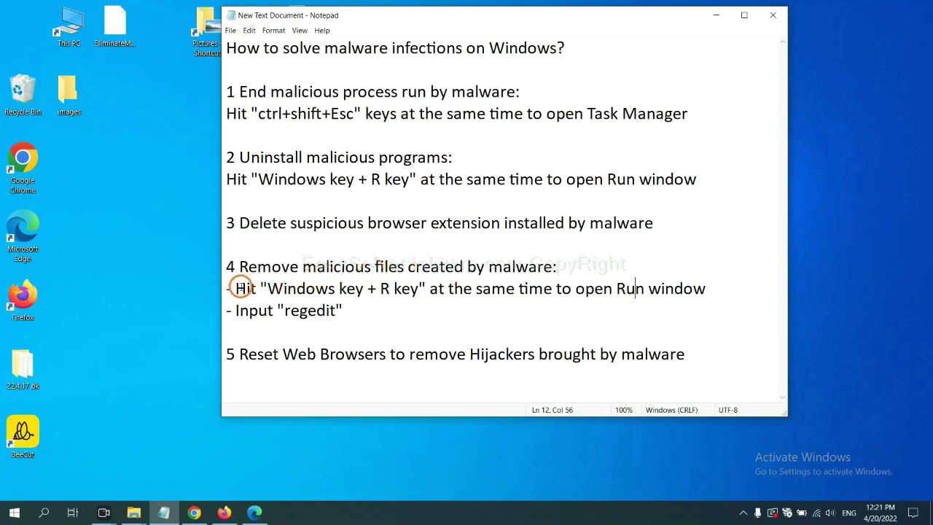
- Launch Registry Editor by running regedit from the Run box beside the notes
drag(237, 288, 529, 301)
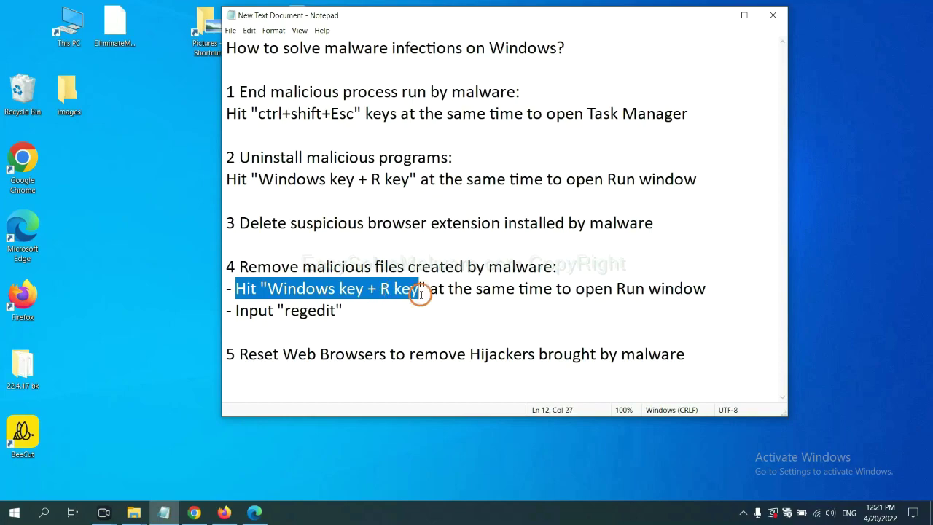
click(539, 294)
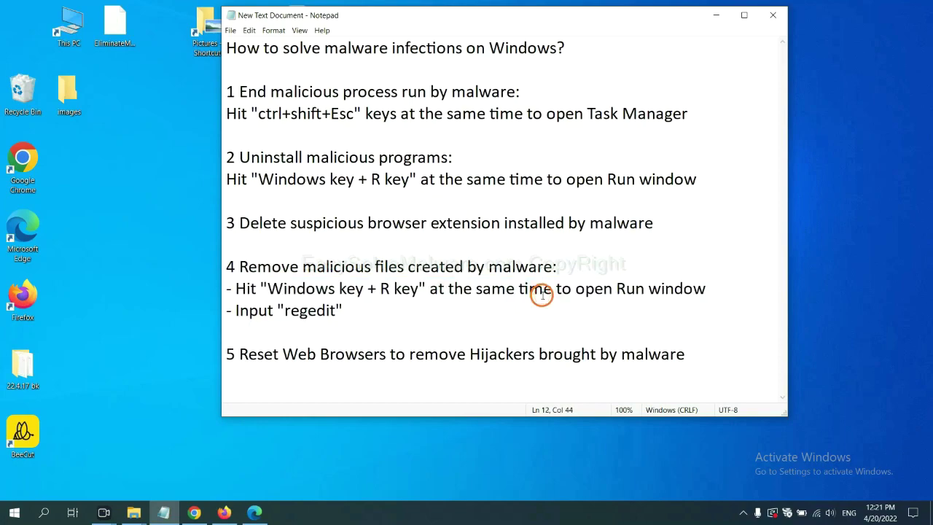
key(super+r)
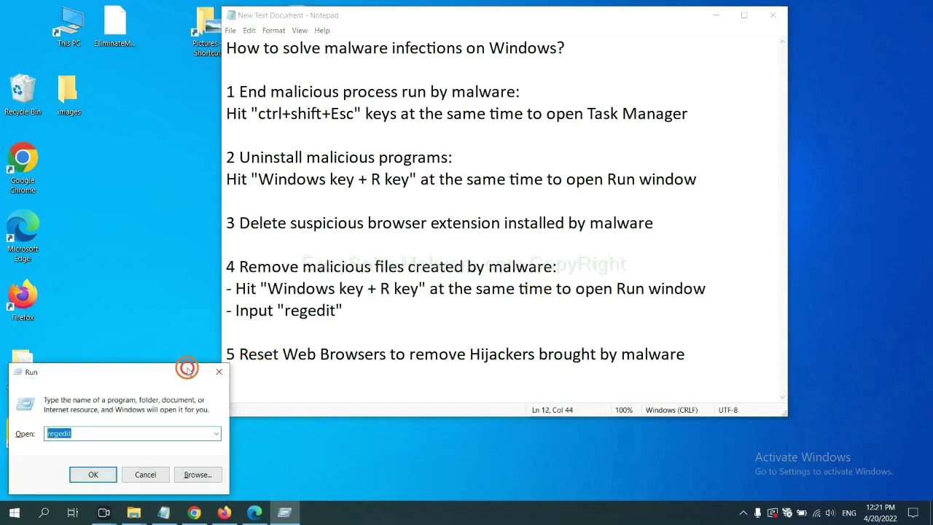
drag(185, 371, 751, 191)
click(689, 253)
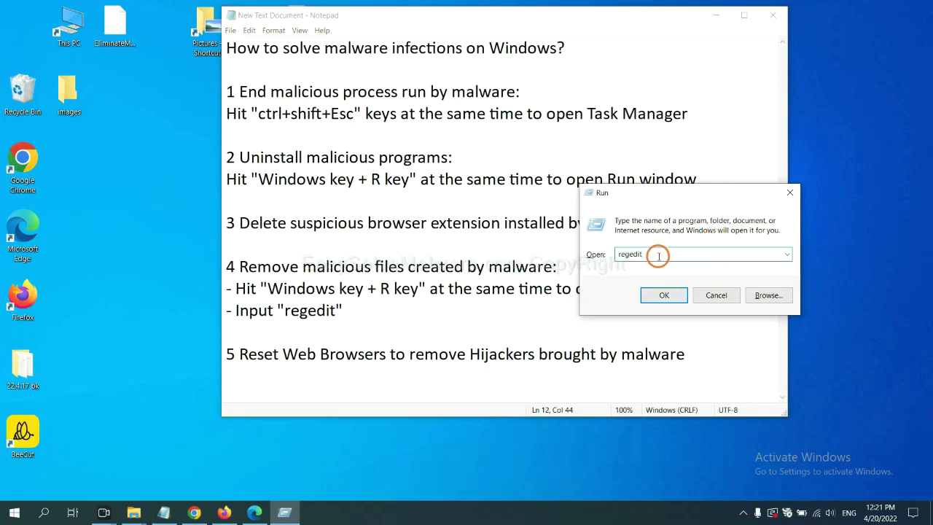
click(661, 294)
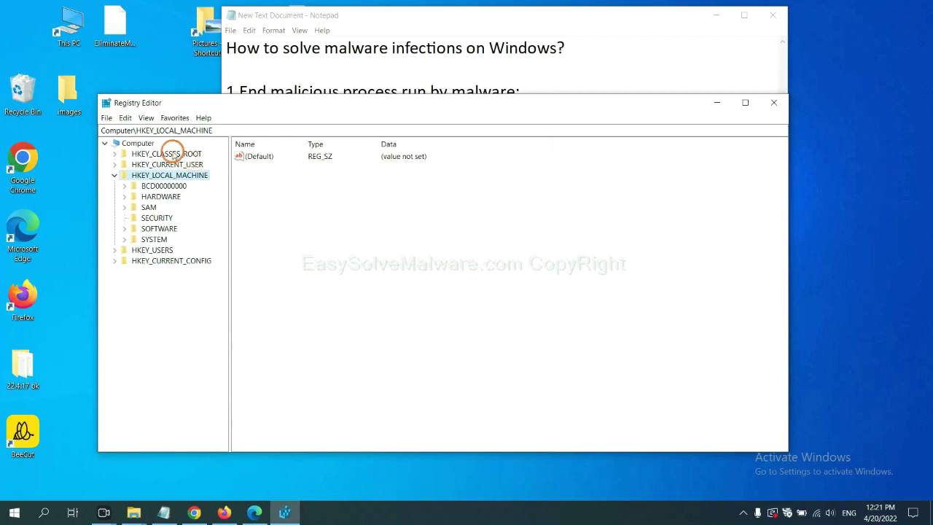
- Search the registry for 'be' to locate the BeeCut.exe value under FEATURE_BROWSER_EMULATION
click(127, 118)
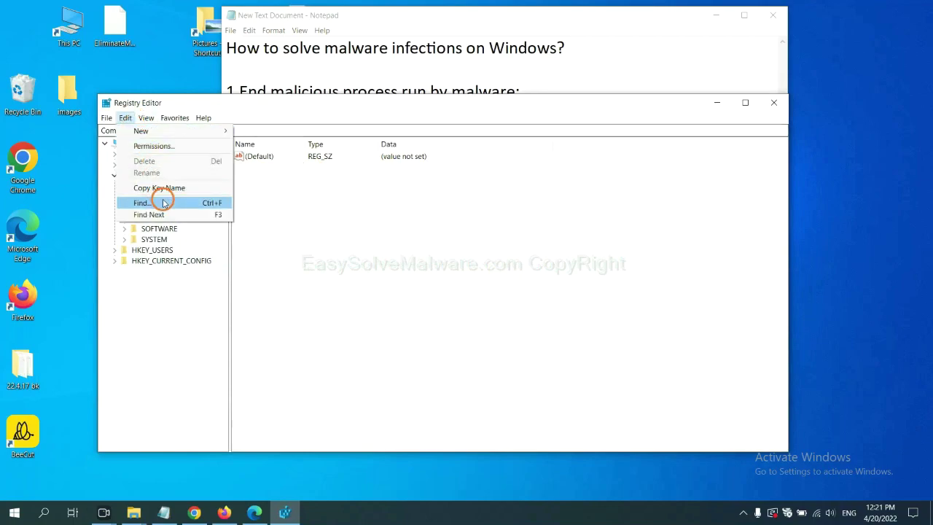
click(163, 204)
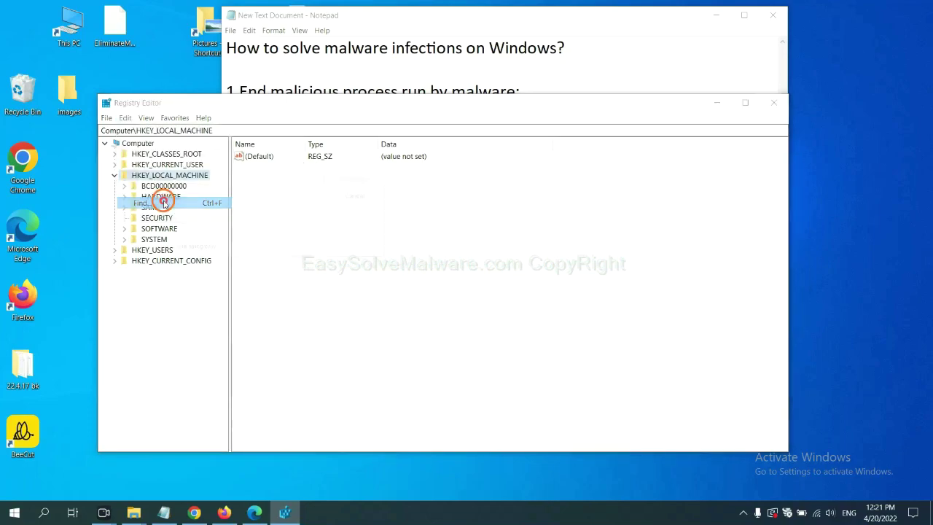
drag(281, 158, 371, 180)
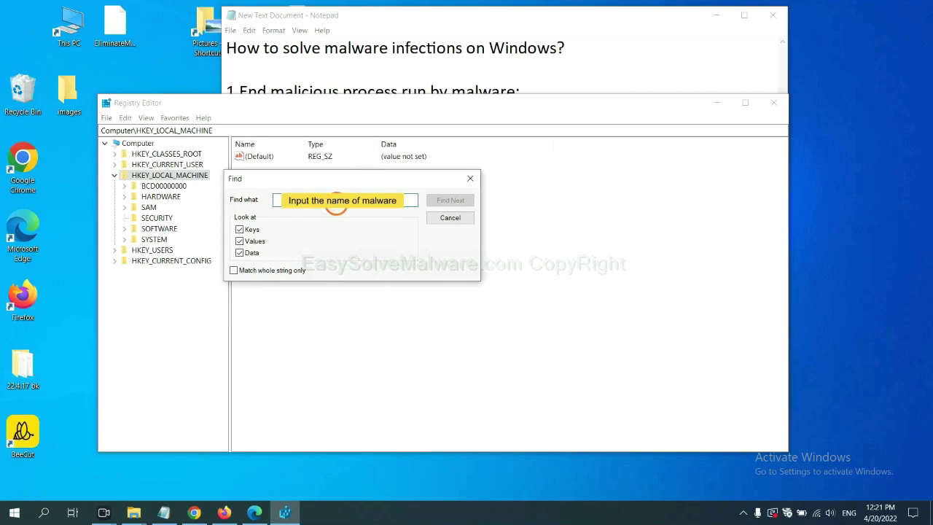
text(beecut)
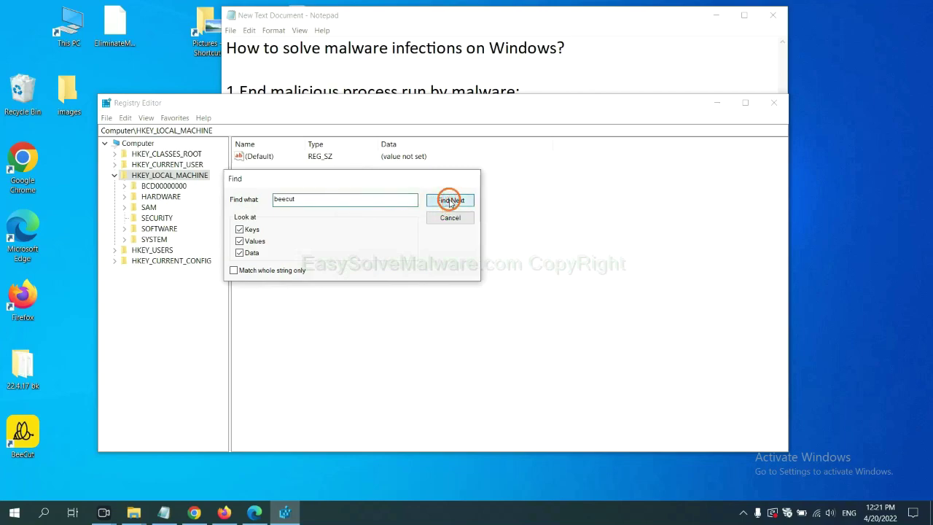
click(449, 200)
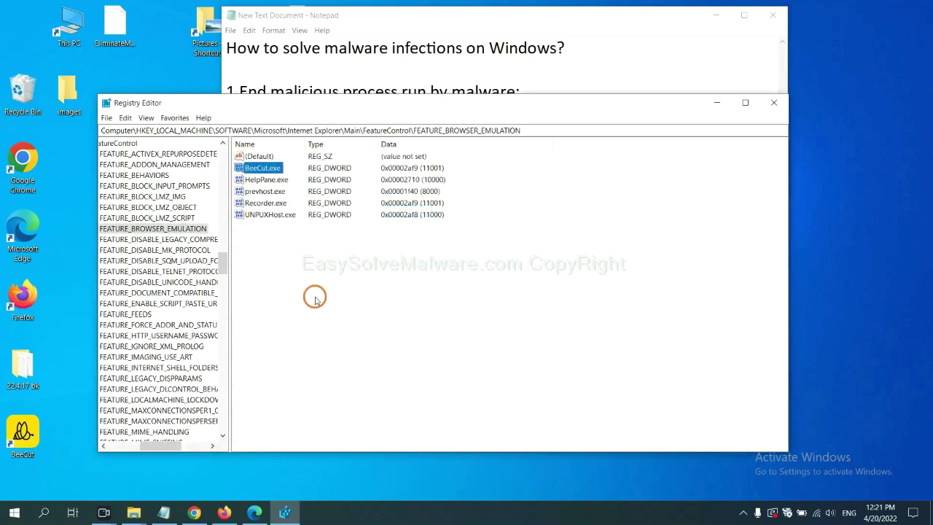
drag(157, 447, 151, 444)
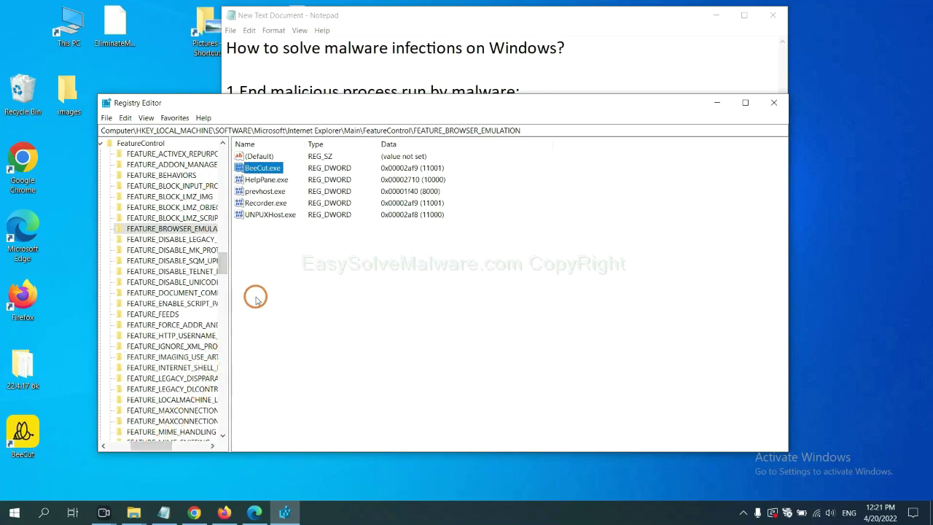
right_click(189, 229)
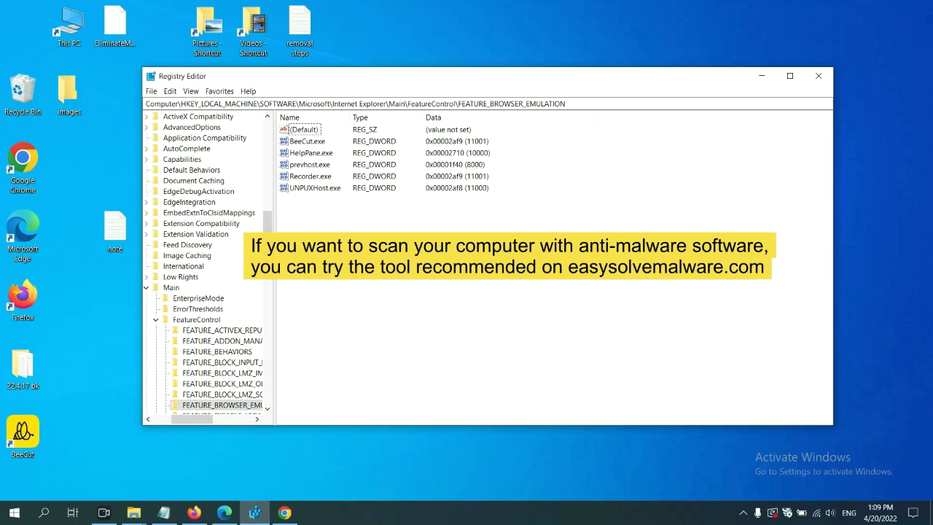
- Return to the EasySolveMalware guide in Chrome and scroll down to step five, resetting web browsers
click(285, 512)
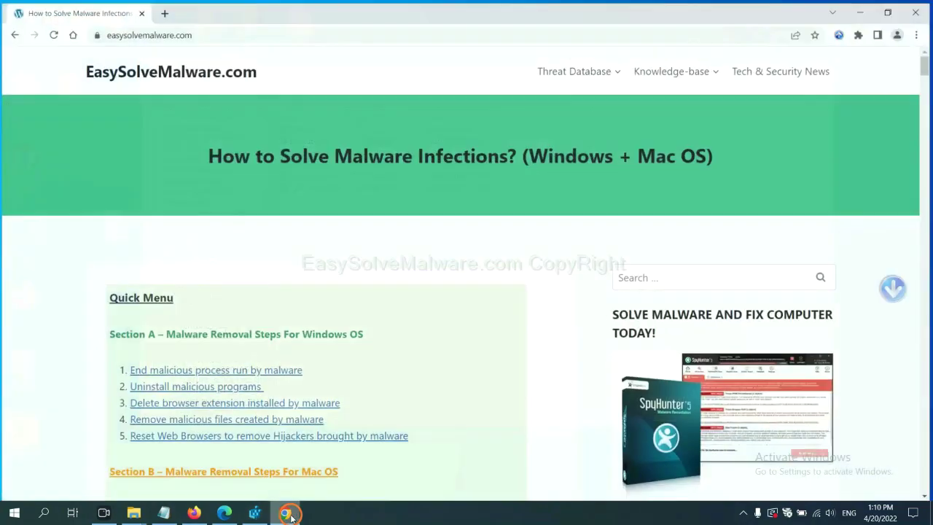
scroll(672, 320, down, 1)
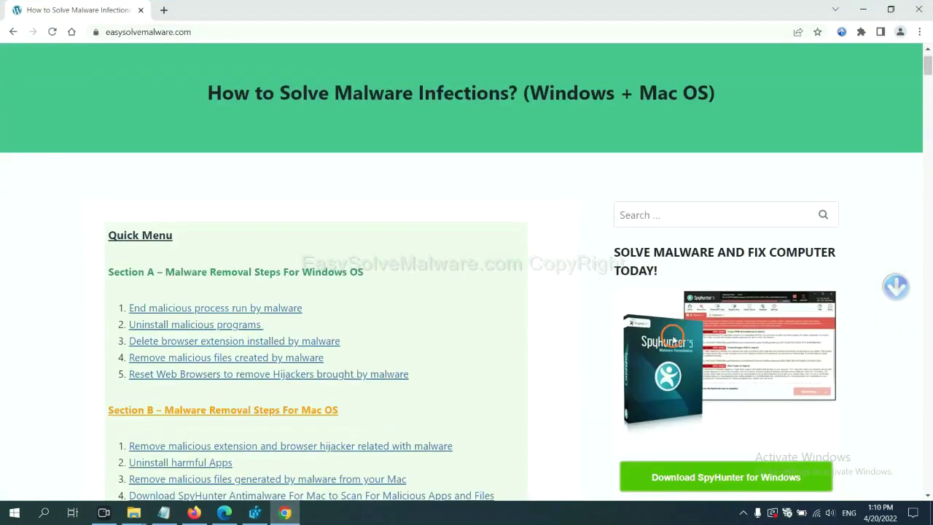
scroll(672, 340, up, 1)
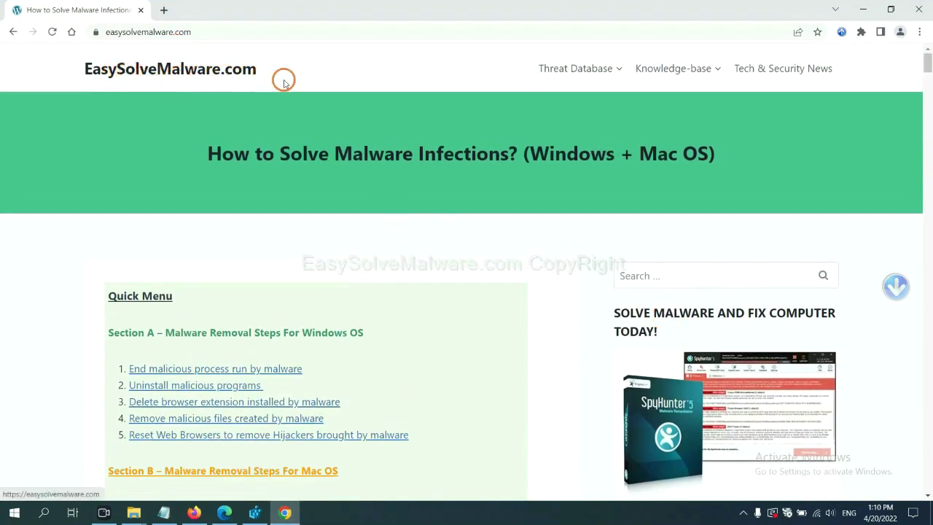
scroll(772, 357, down, 2)
scroll(758, 323, down, 1)
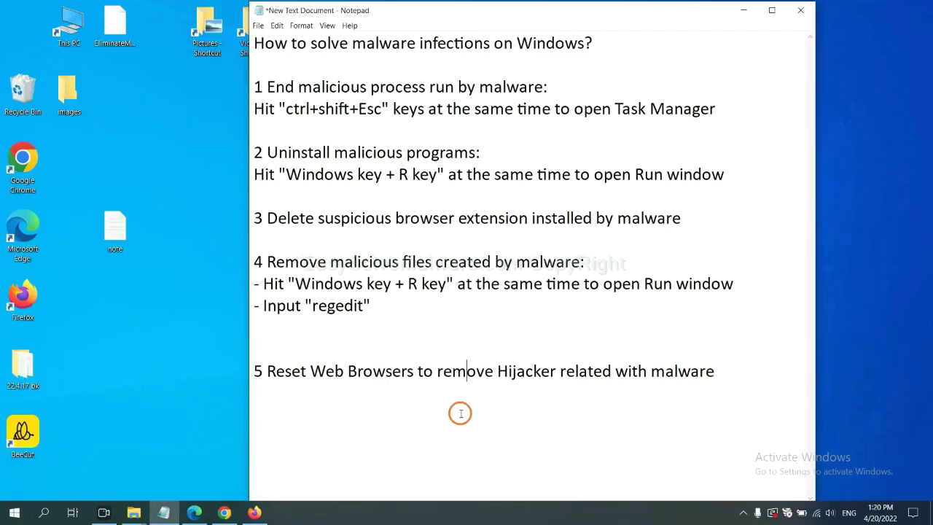
- Search Chrome settings for 'reset' and bring up the restore-original-defaults confirmation
click(223, 512)
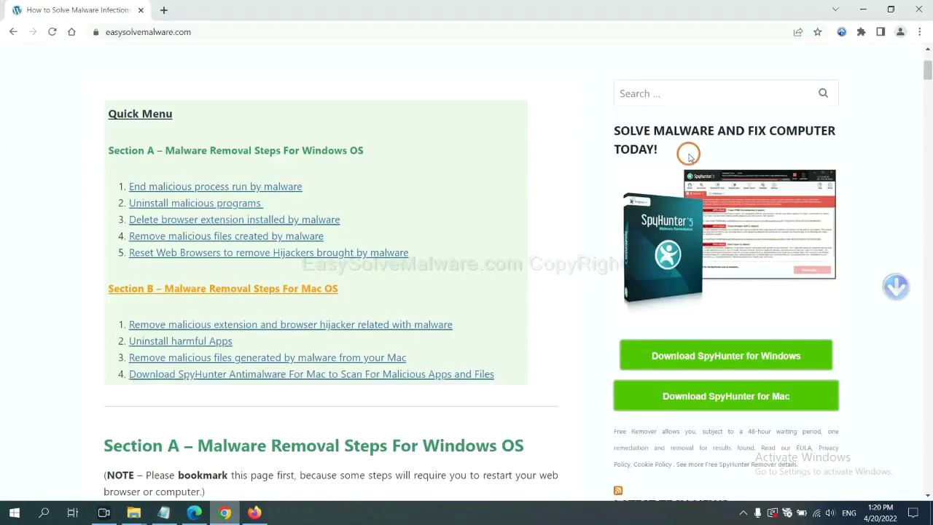
click(920, 32)
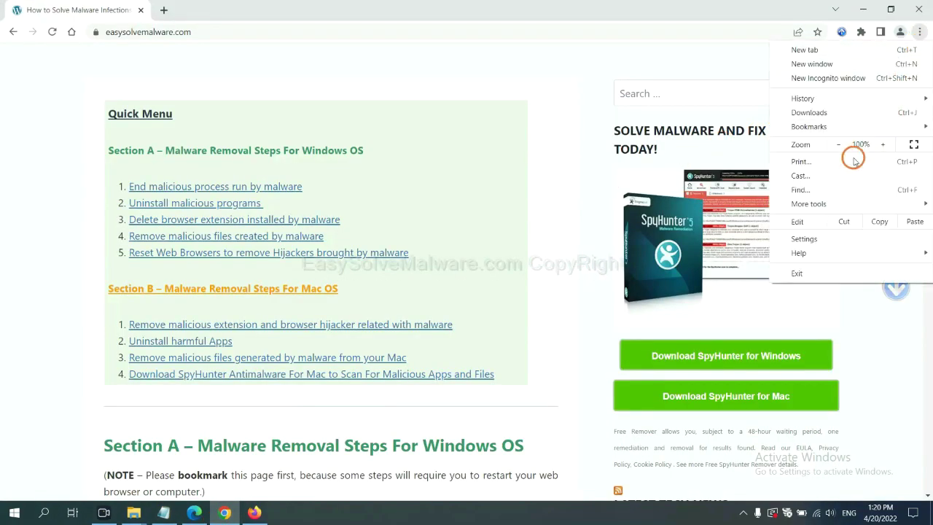
click(808, 238)
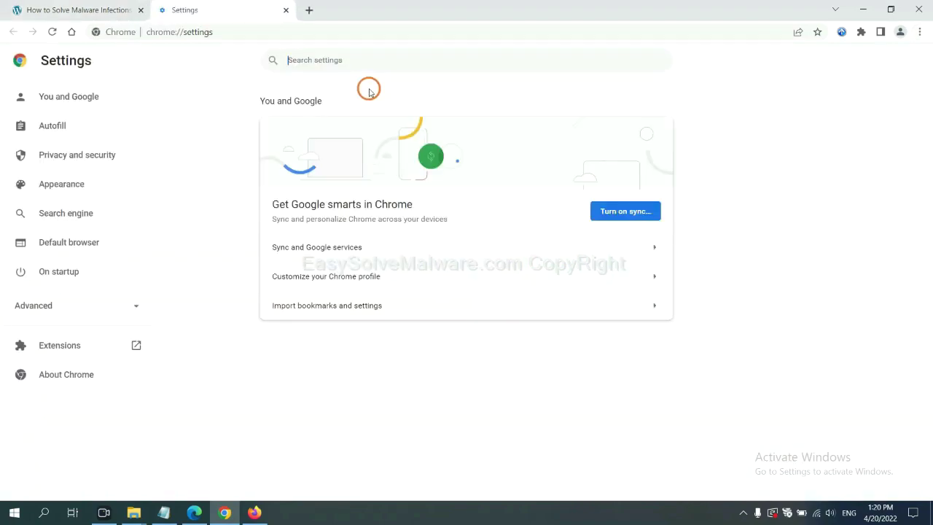
text(reset)
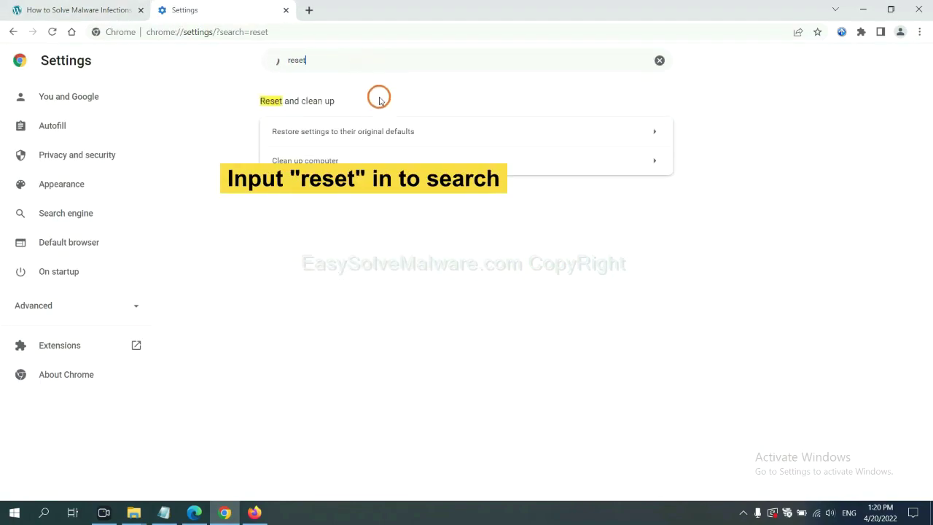
click(401, 133)
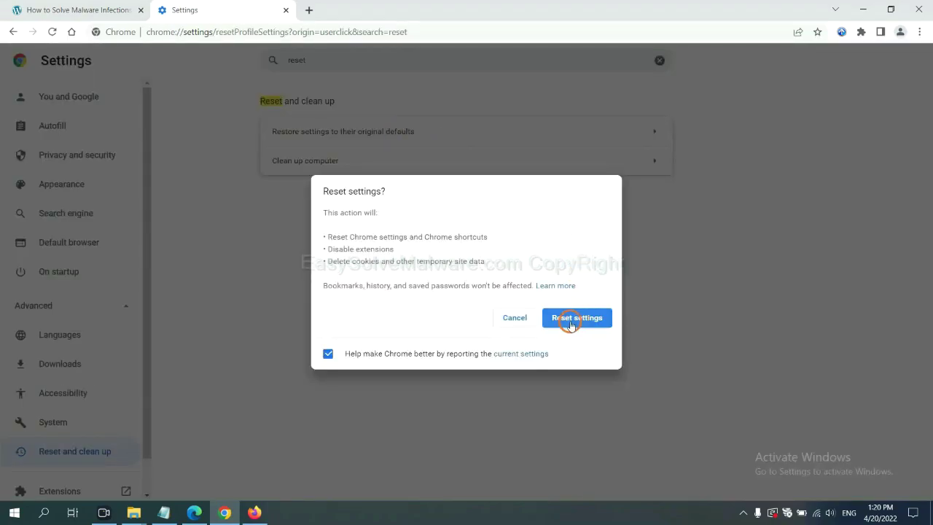
click(255, 510)
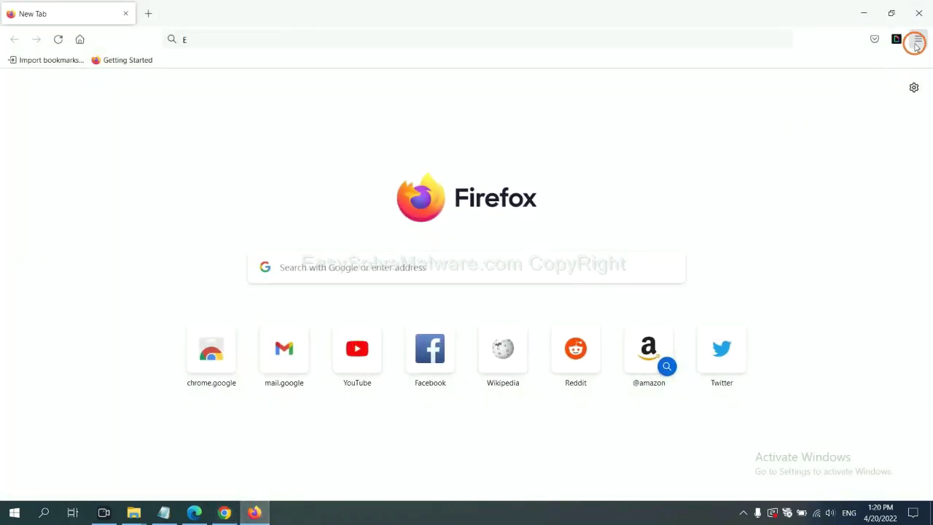
- From Firefox's Troubleshooting Information page, start Refresh Firefox to reach its confirmation prompt
click(917, 41)
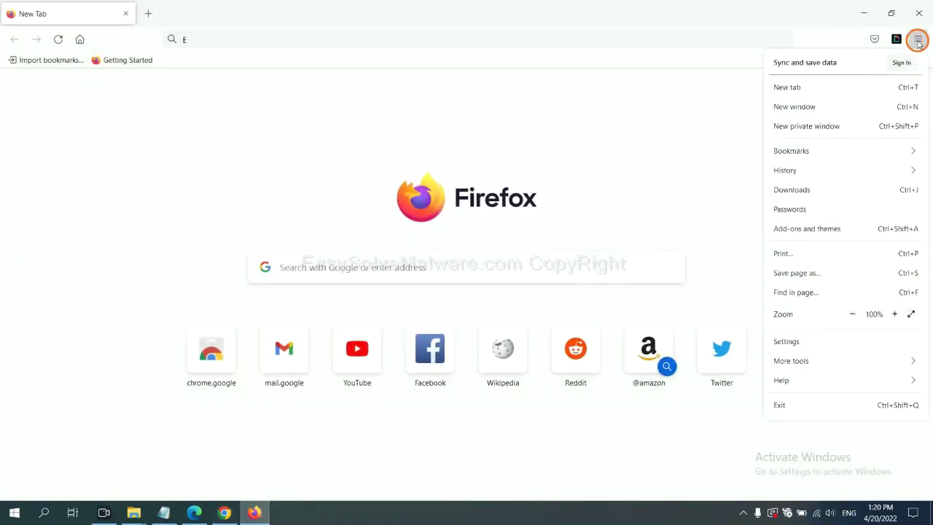
click(802, 379)
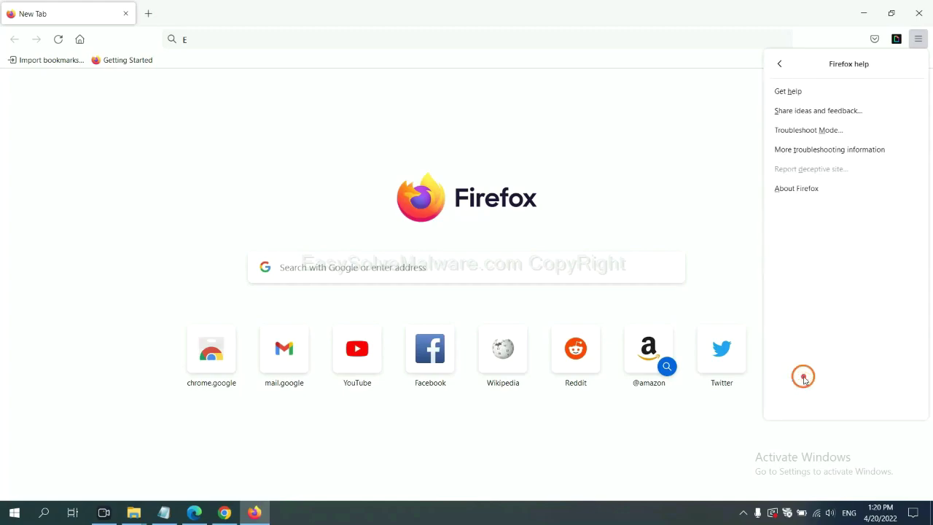
click(819, 151)
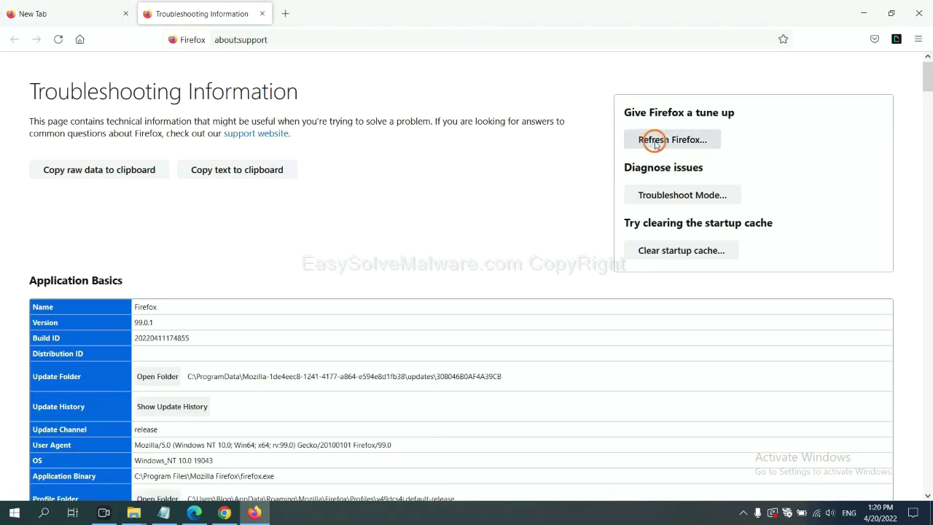
click(654, 144)
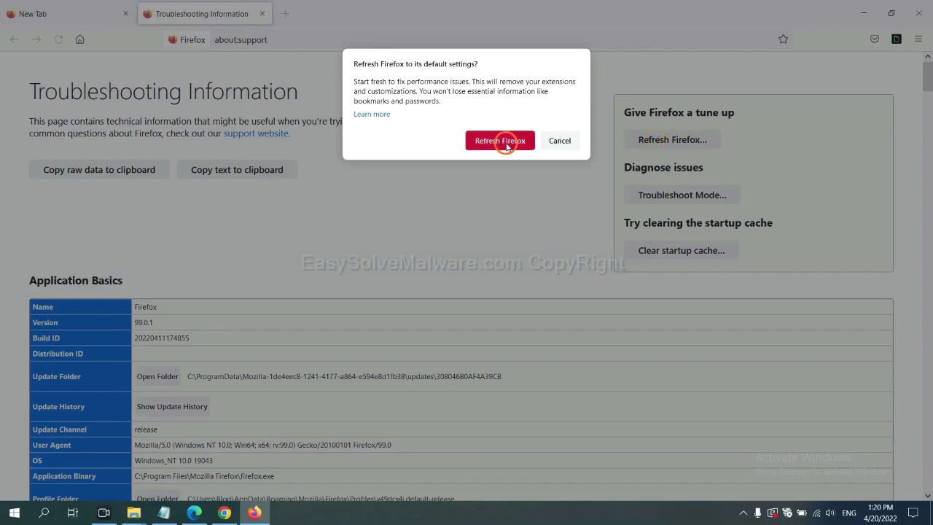
- Search Edge settings for 'reset' and bring up the restore-default-values confirmation
click(194, 512)
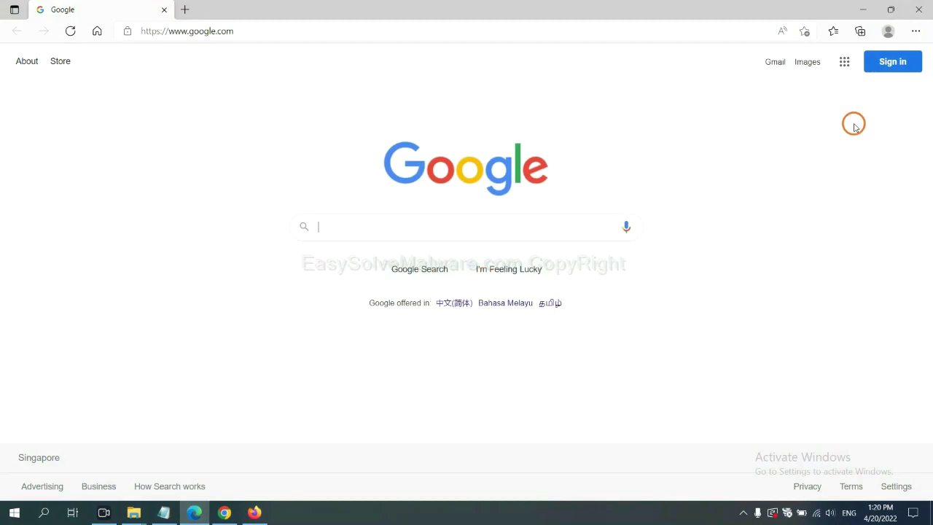
click(915, 30)
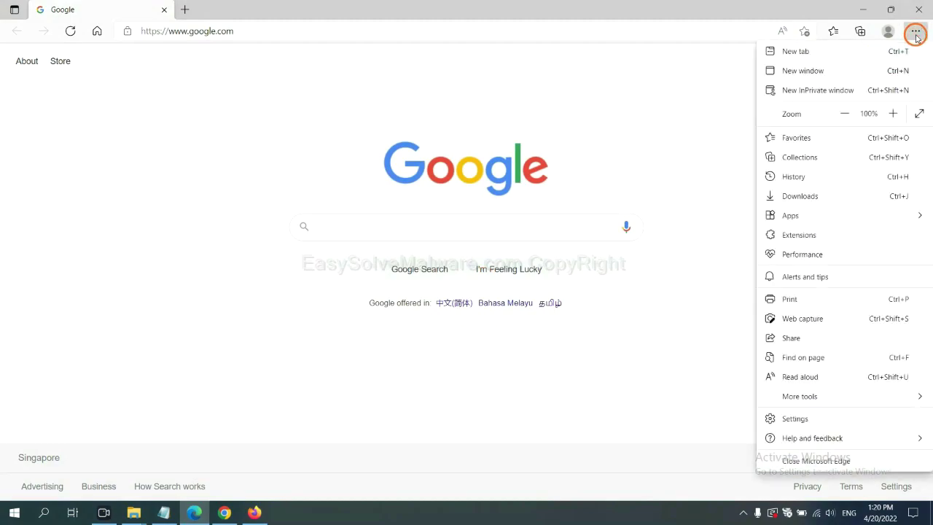
click(796, 419)
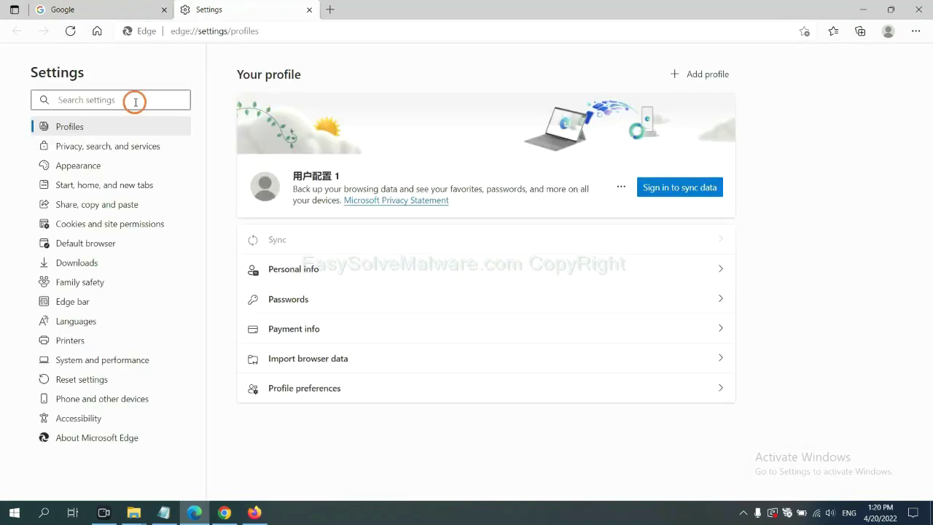
text(re)
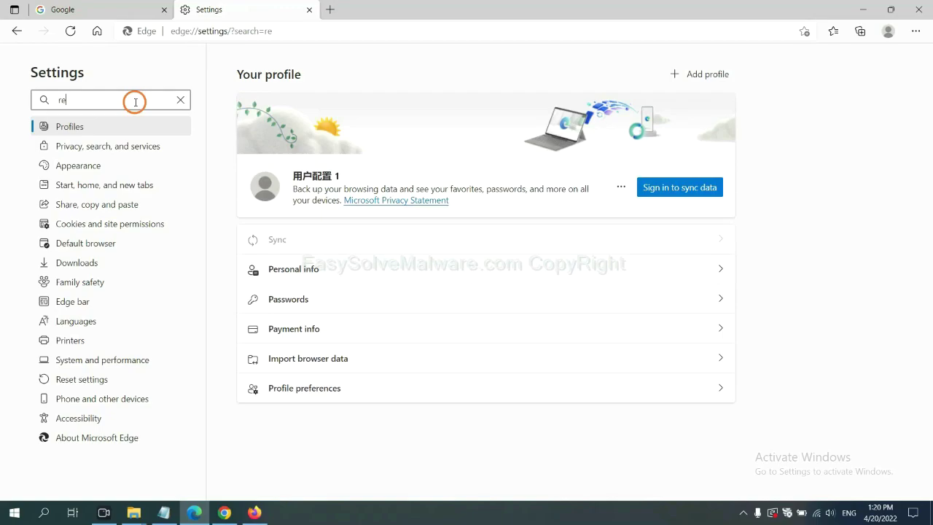
text(set)
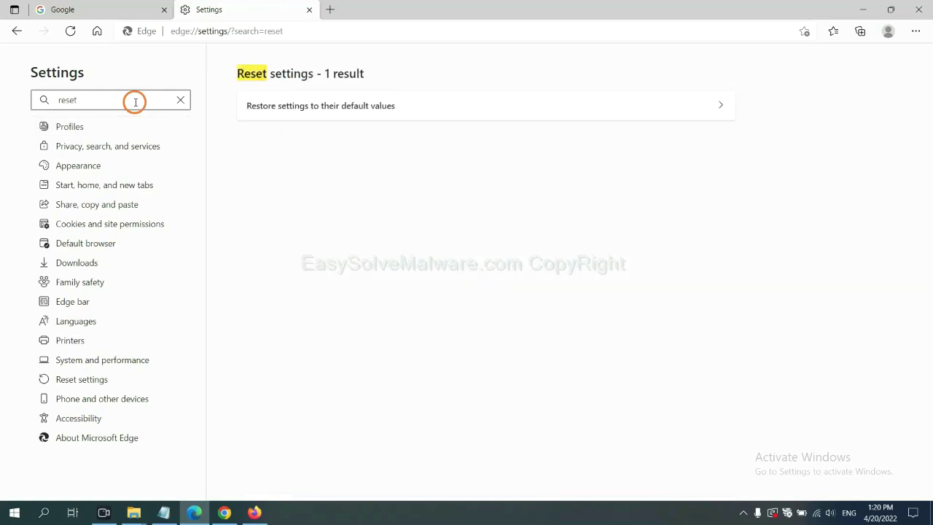
click(327, 105)
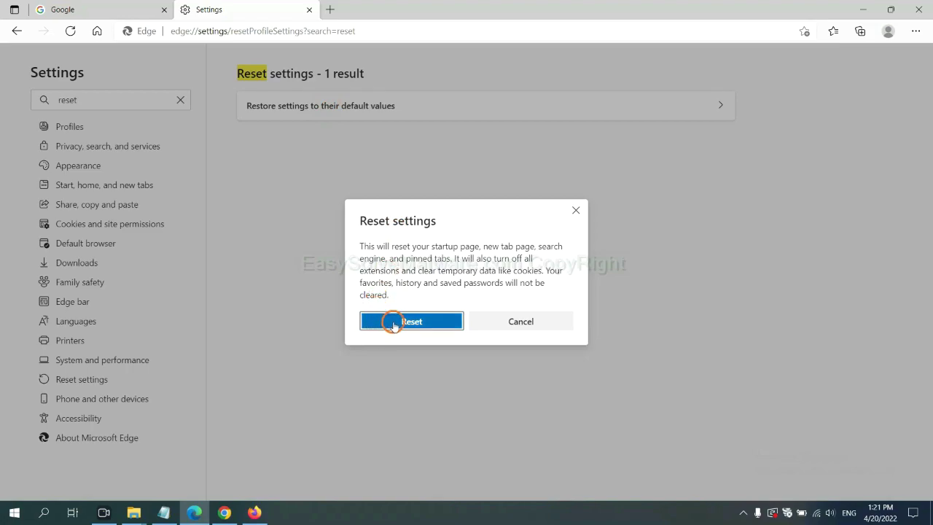